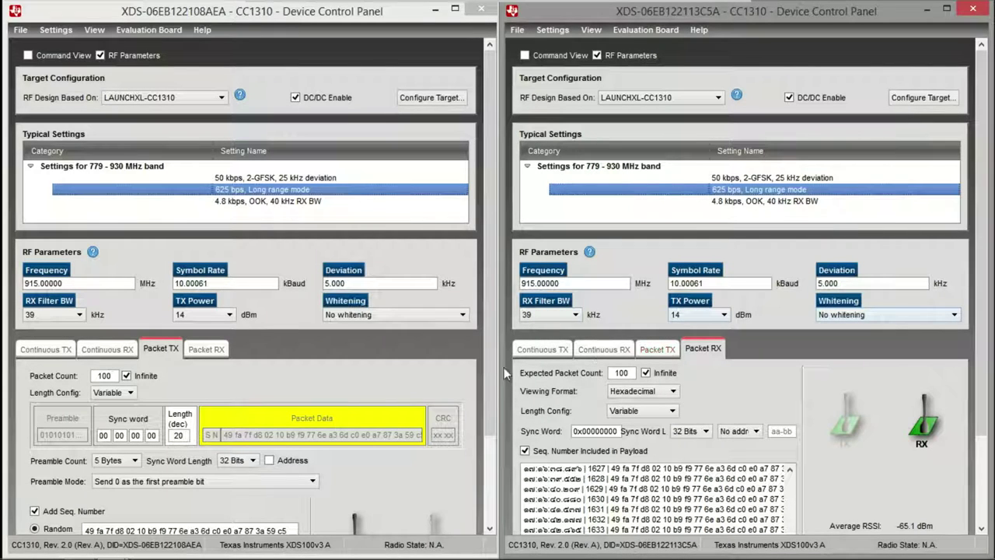
# Start packet reception on the receiver board and start packet transmission on the transmitter board
pyautogui.moveTo(494, 360); pyautogui.dragTo(494, 466)
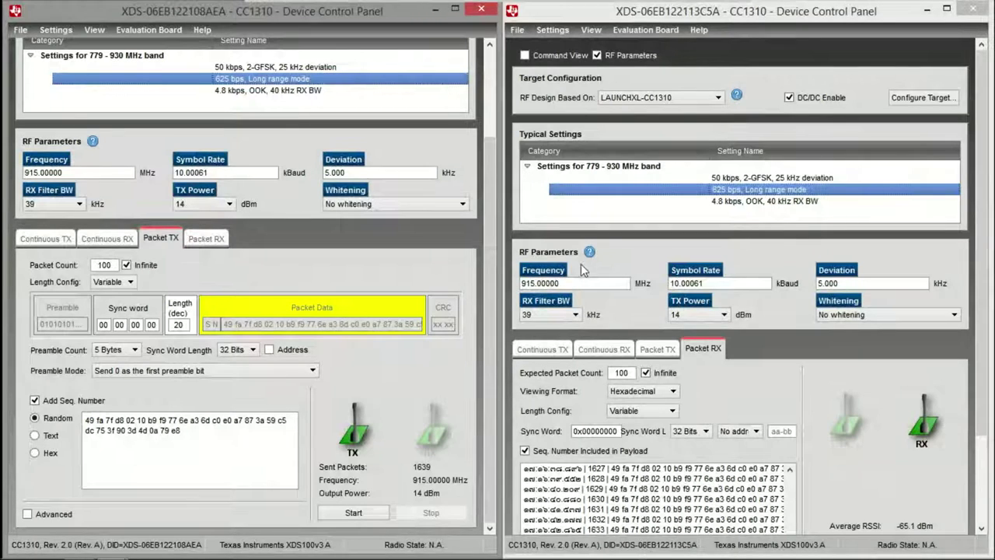
pyautogui.click(983, 464)
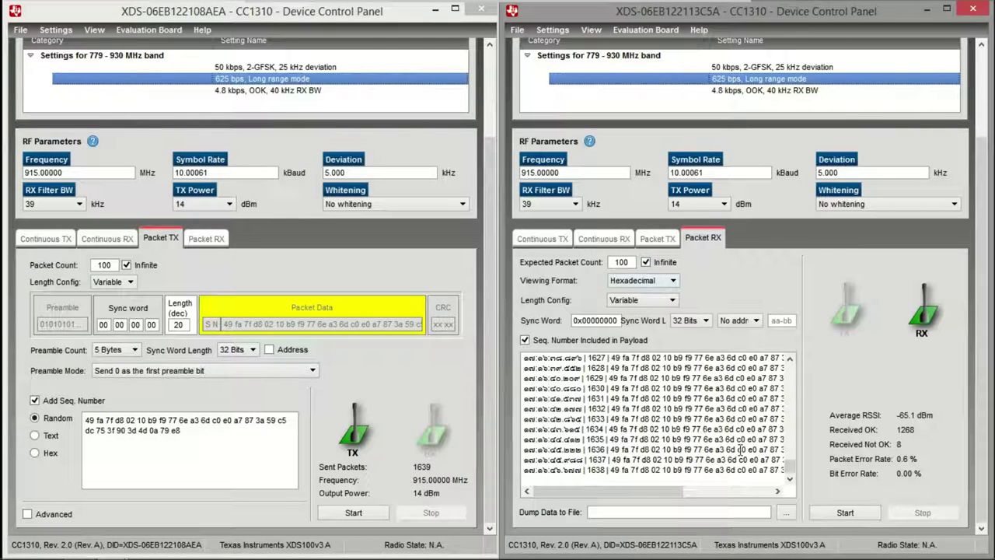
pyautogui.click(829, 514)
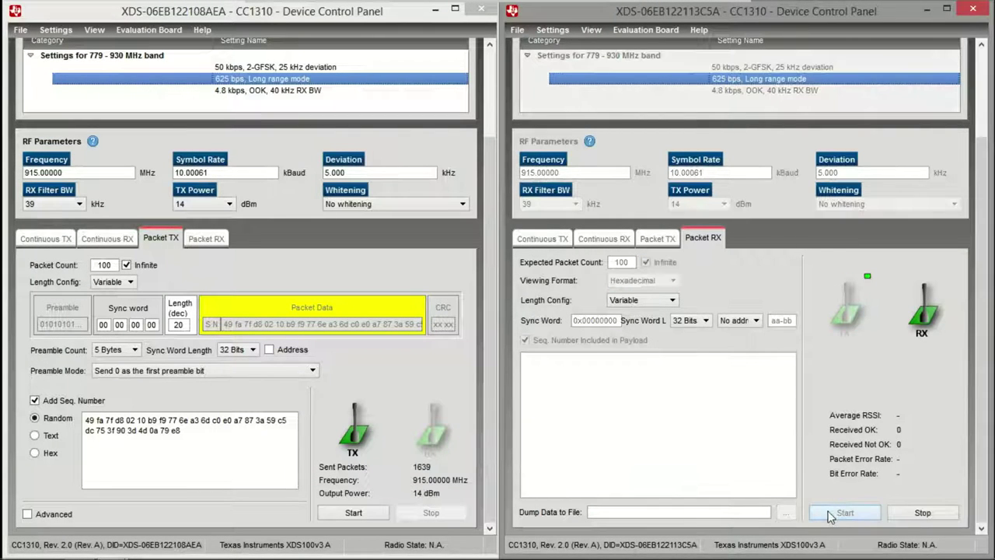
pyautogui.click(352, 513)
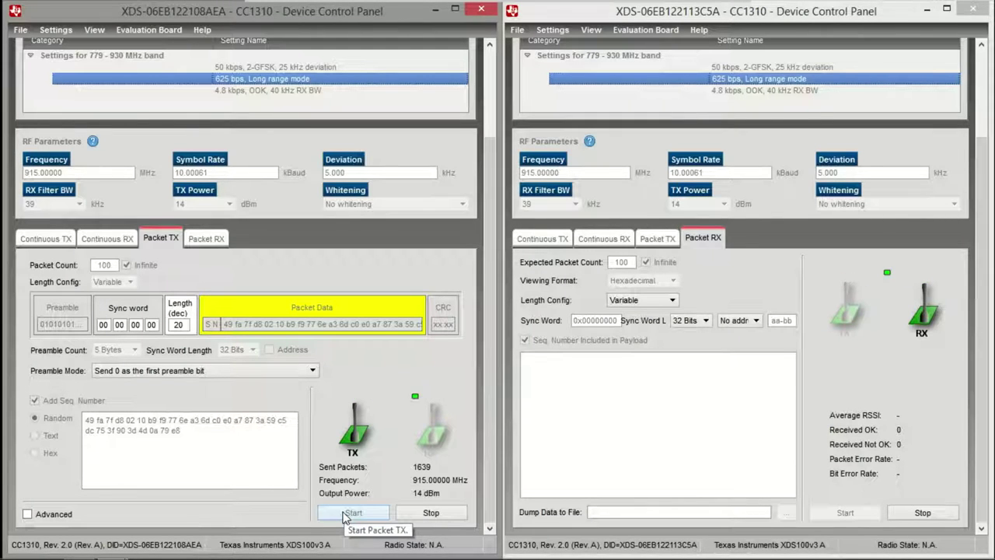
pyautogui.click(347, 513)
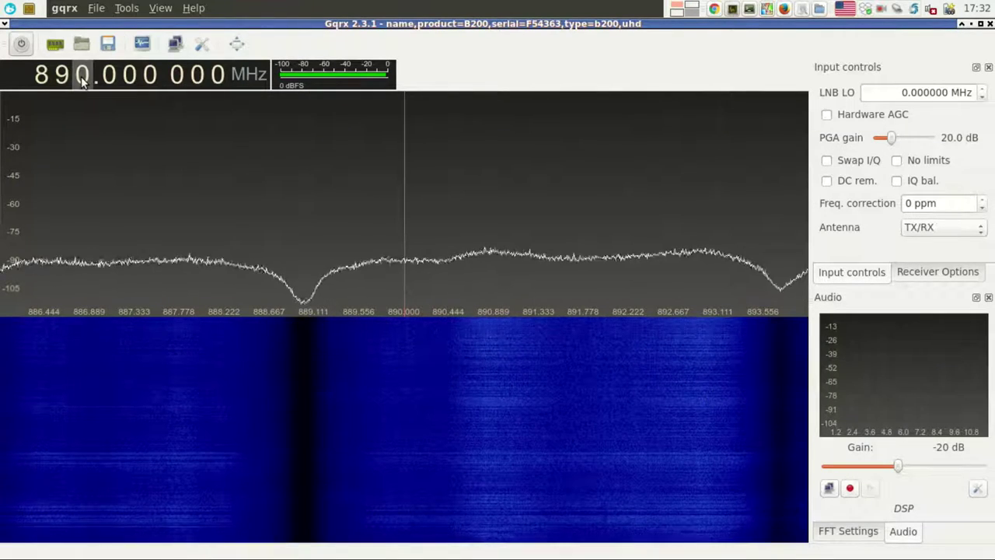
# Switch to Gqrx and raise the tuned frequency in 1 MHz steps past 914 MHz to bring the board's 915 MHz signal to the center
pyautogui.scroll(1, 82, 78)
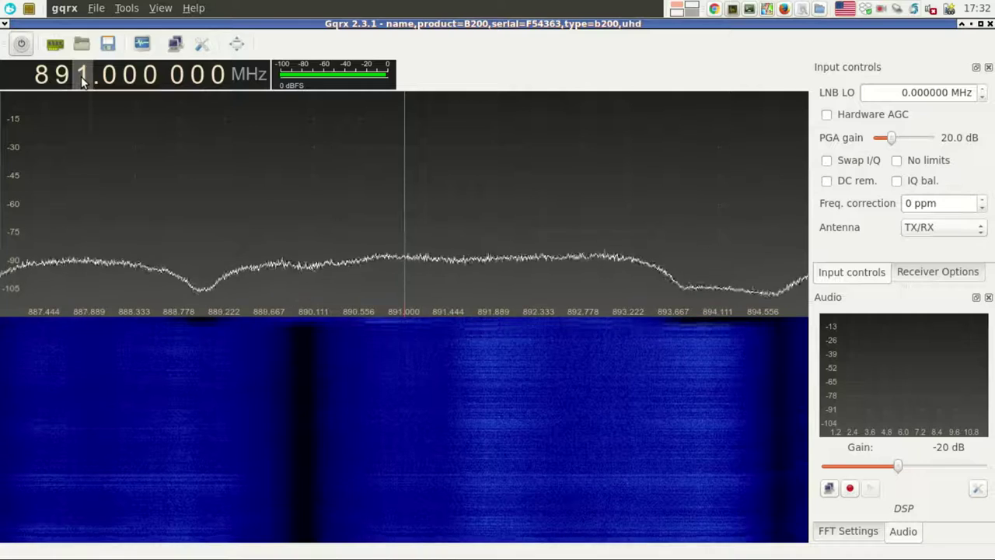
pyautogui.scroll(1, 82, 78)
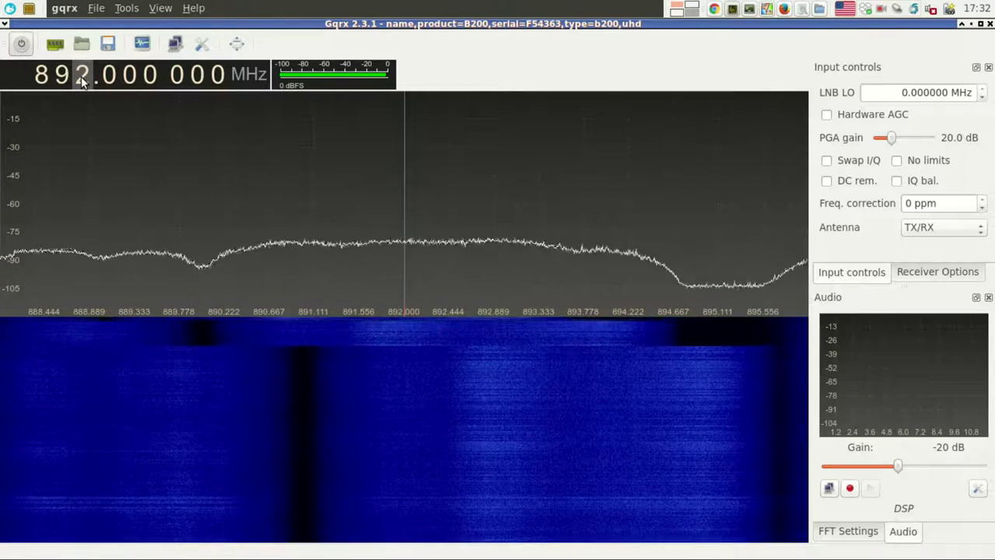
pyautogui.scroll(1, 82, 79)
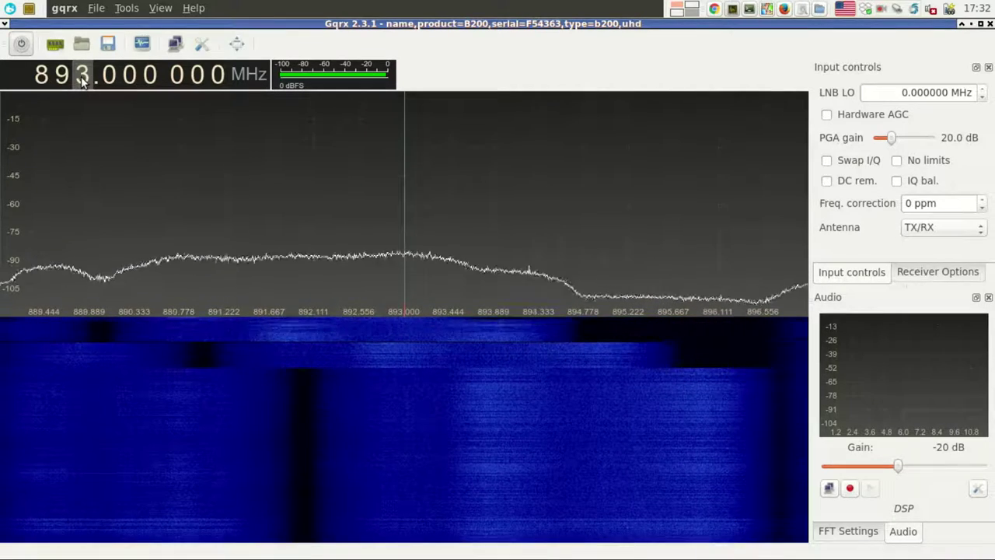
pyautogui.scroll(1, 82, 78)
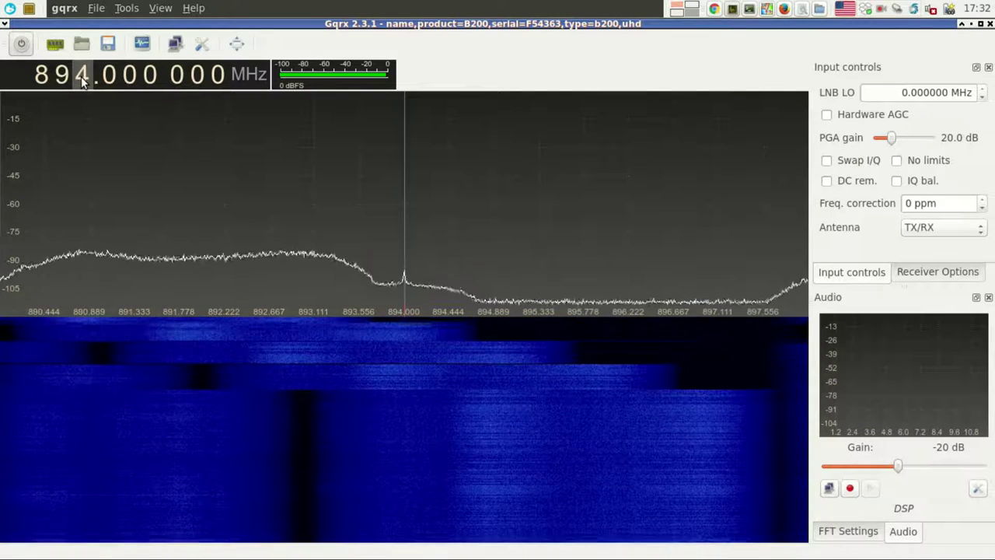
pyautogui.scroll(1, 81, 79)
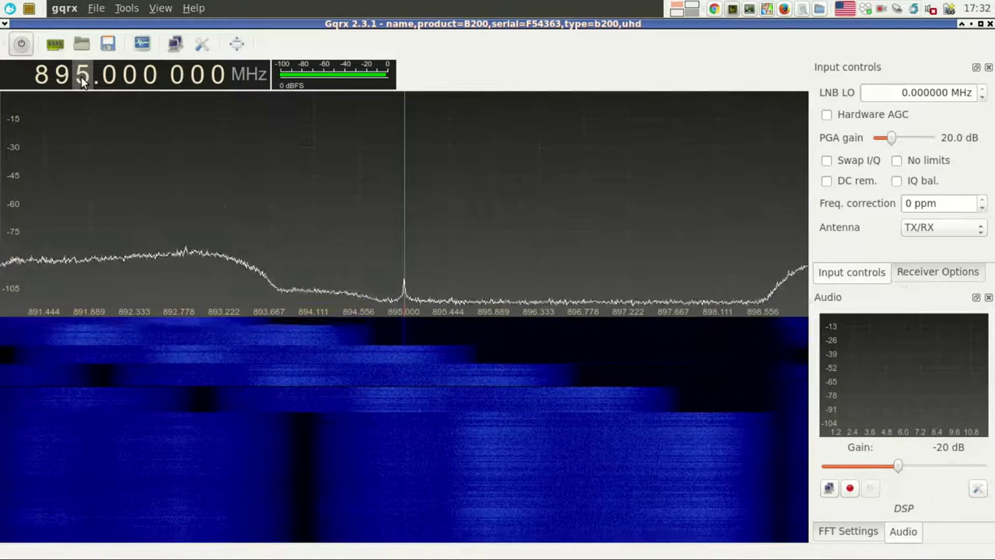
pyautogui.scroll(1, 81, 78)
pyautogui.scroll(1, 84, 80)
pyautogui.scroll(1, 84, 80)
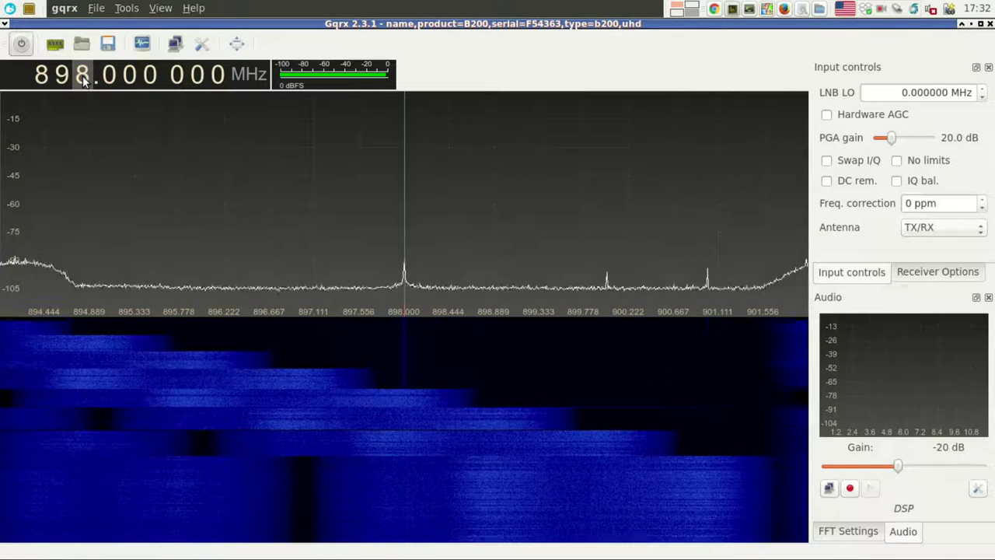
pyautogui.scroll(1, 84, 81)
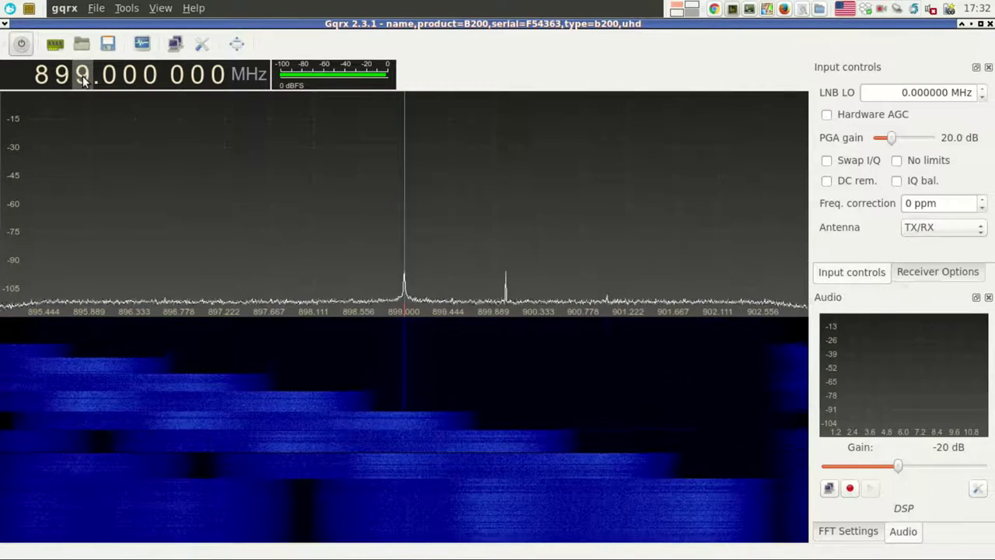
pyautogui.scroll(1, 84, 80)
pyautogui.scroll(1, 84, 80)
pyautogui.scroll(1, 84, 80)
pyautogui.scroll(1, 82, 75)
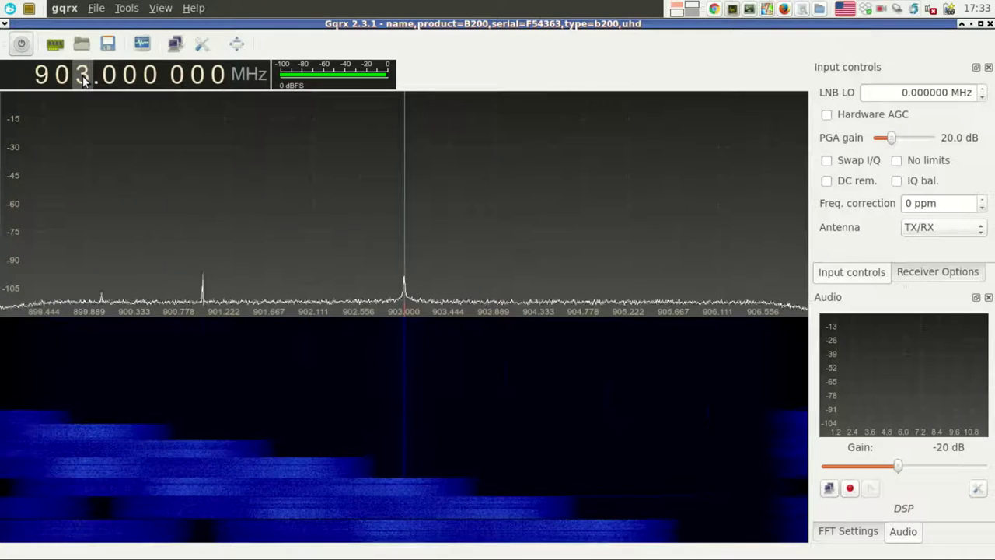
pyautogui.scroll(1, 84, 81)
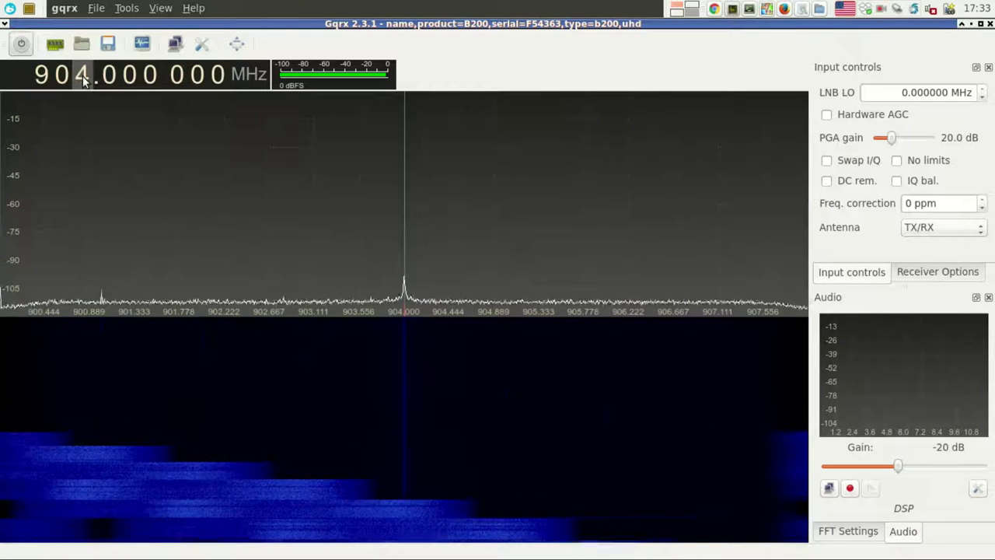
pyautogui.scroll(1, 84, 80)
pyautogui.scroll(1, 84, 80)
pyautogui.scroll(1, 84, 80)
pyautogui.scroll(1, 84, 80)
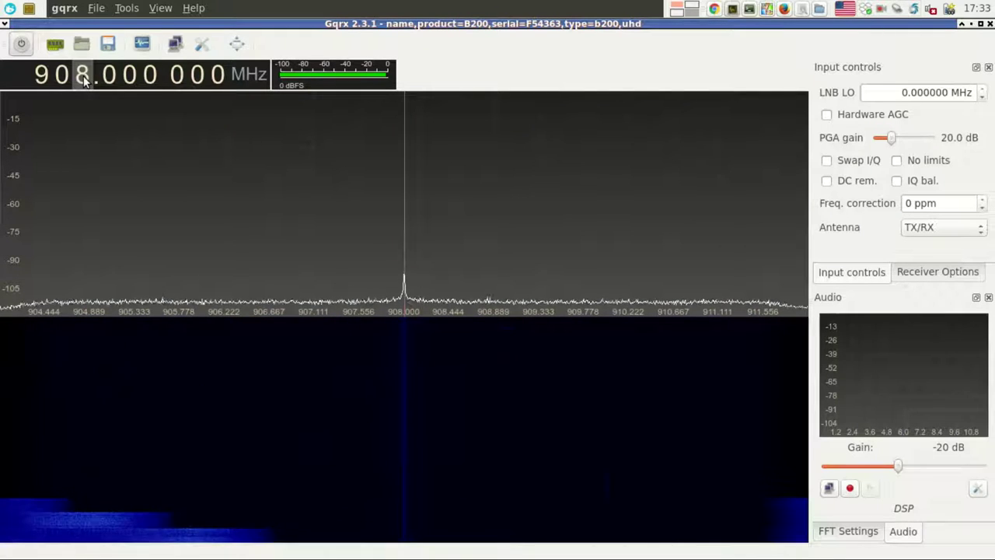
pyautogui.scroll(1, 84, 80)
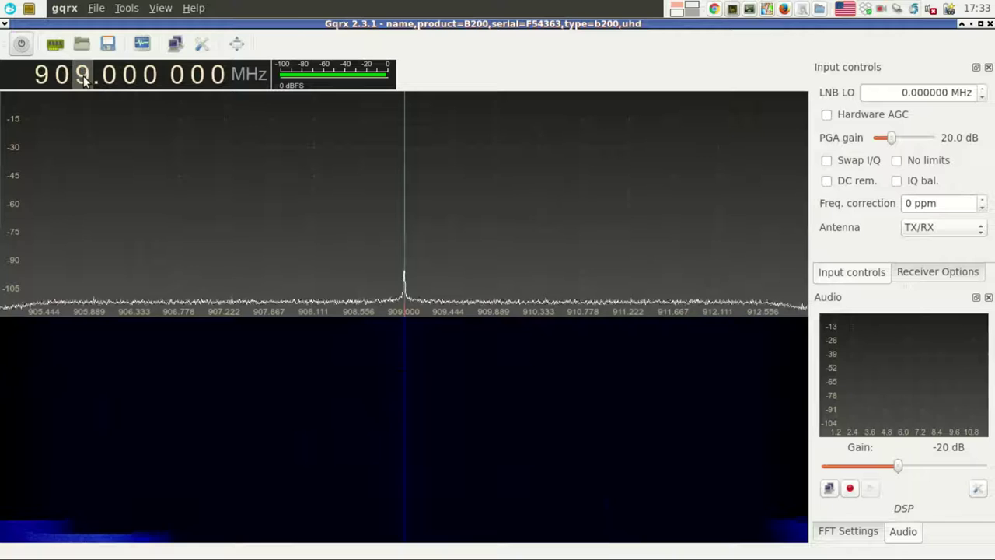
pyautogui.scroll(1, 84, 80)
pyautogui.scroll(1, 84, 80)
pyautogui.scroll(1, 84, 80)
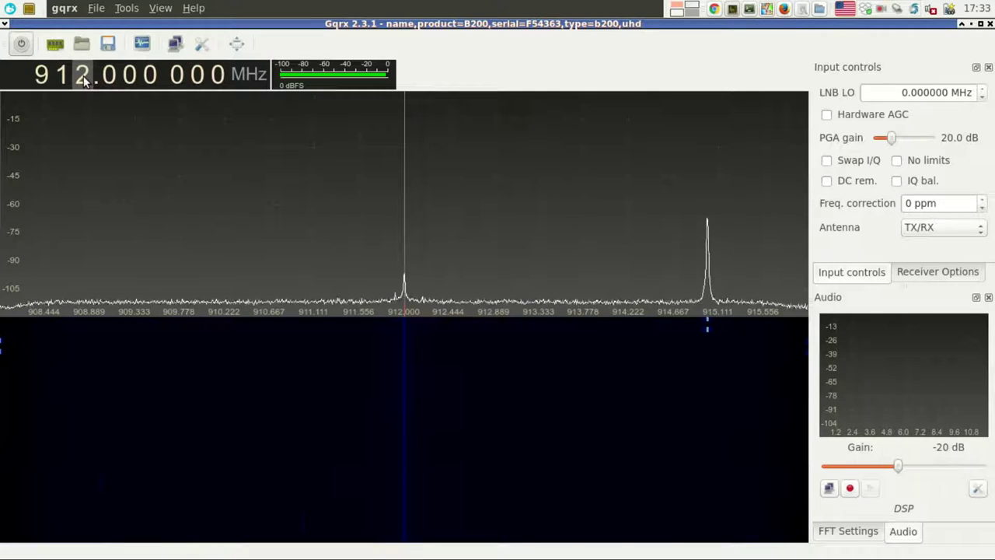
pyautogui.scroll(1, 84, 80)
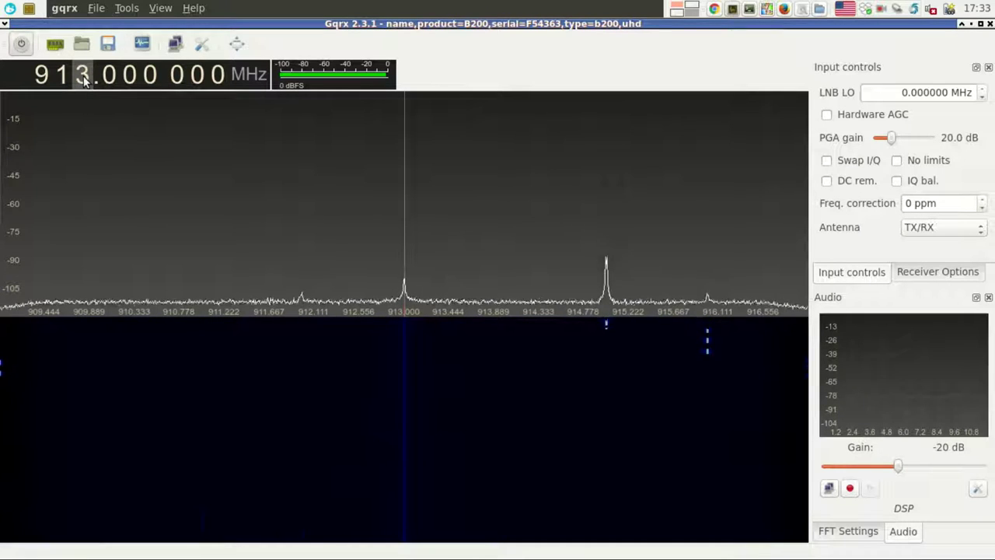
pyautogui.scroll(1, 84, 80)
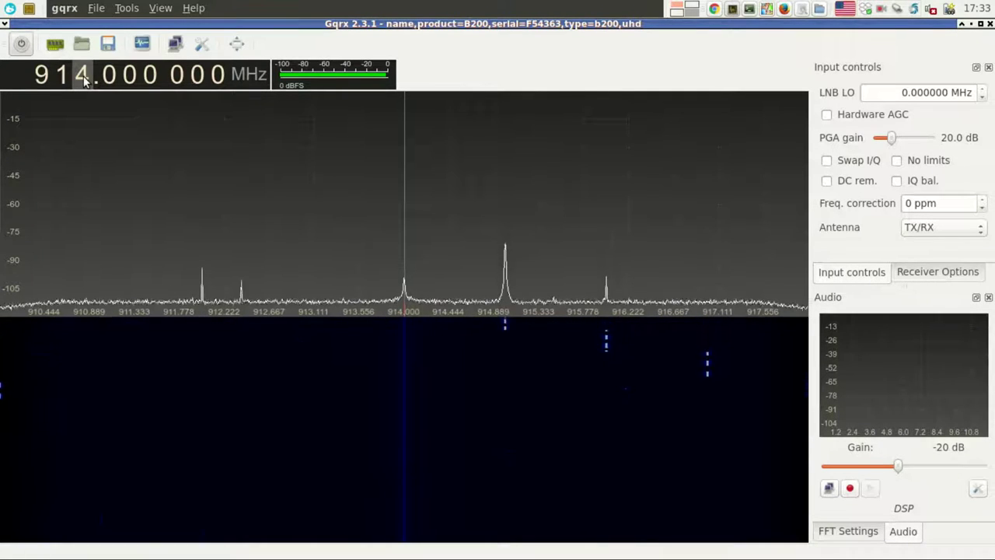
pyautogui.scroll(1, 84, 80)
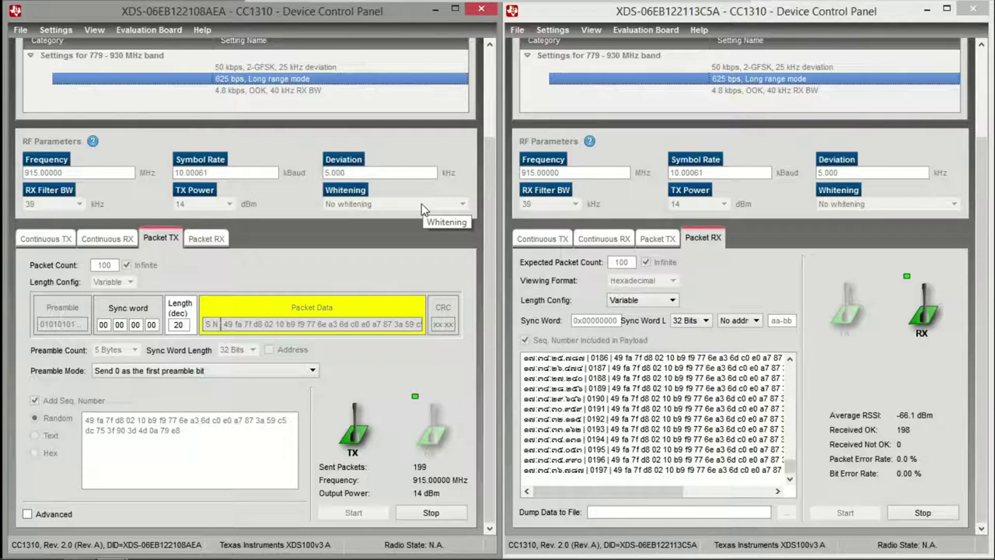
# Stop the packet transmission in Device Control Panel and restart it with the transmitter's TX power set to 0 dBm
pyautogui.click(429, 514)
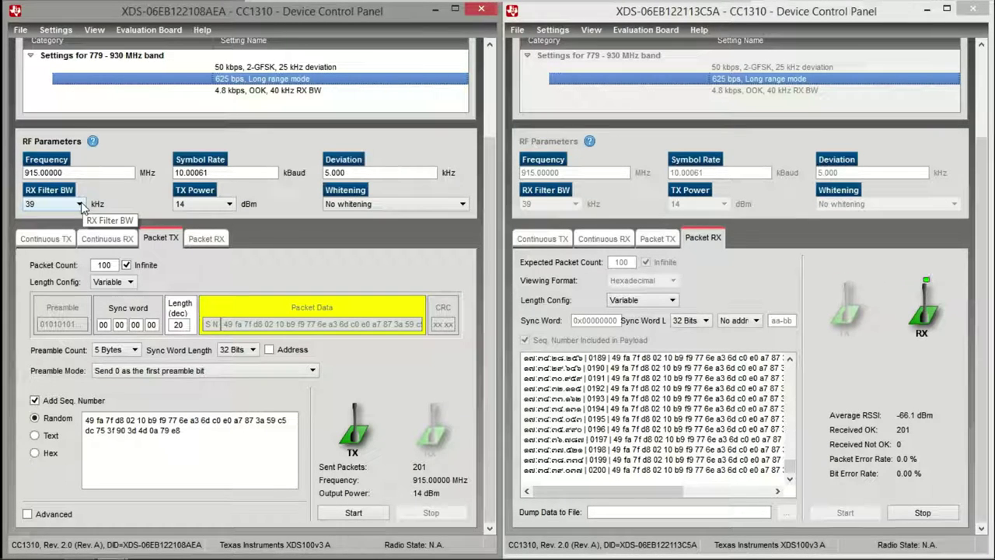
pyautogui.click(212, 205)
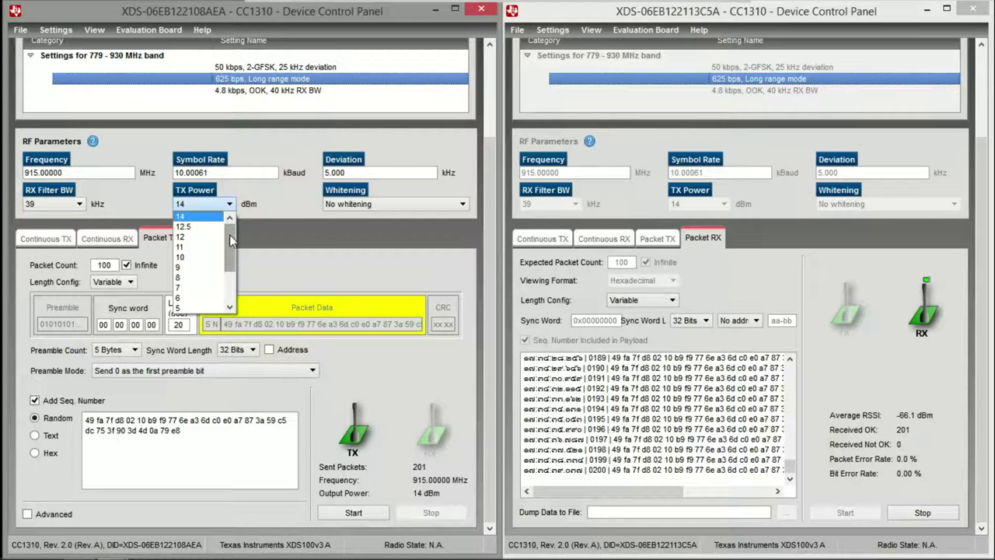
pyautogui.press('Escape')
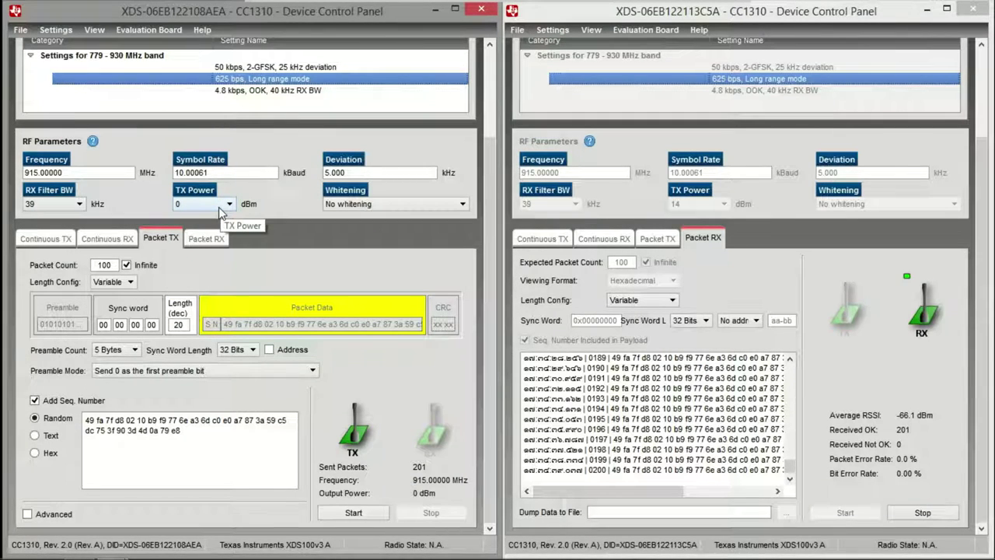
pyautogui.click(329, 513)
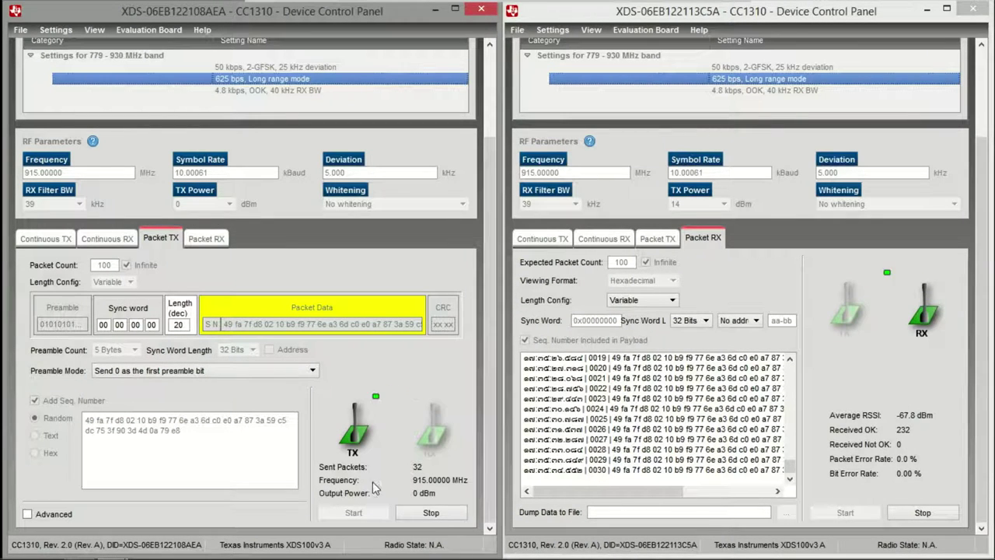
# Stop the packet transmission and set the transmitter's TX power to 14 dBm
pyautogui.click(457, 517)
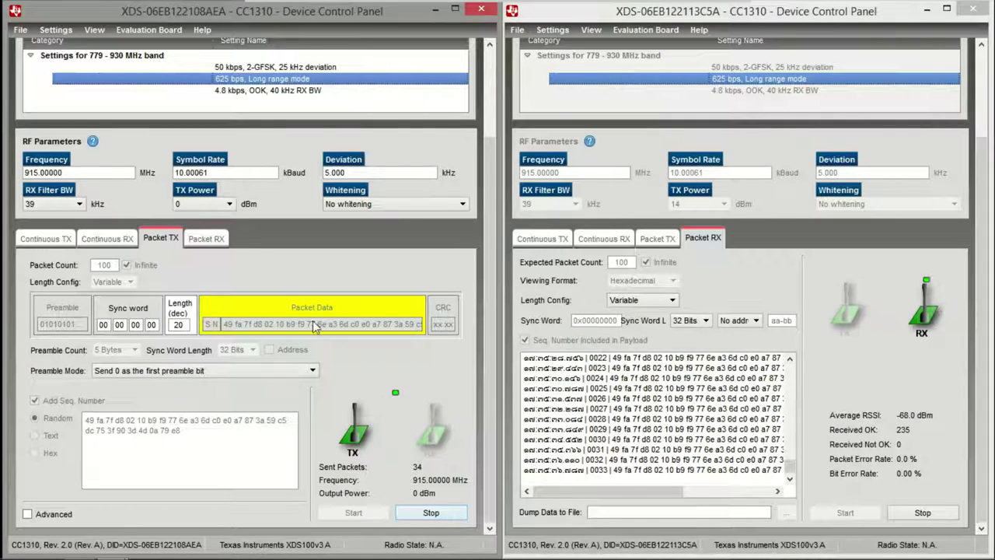
pyautogui.click(218, 206)
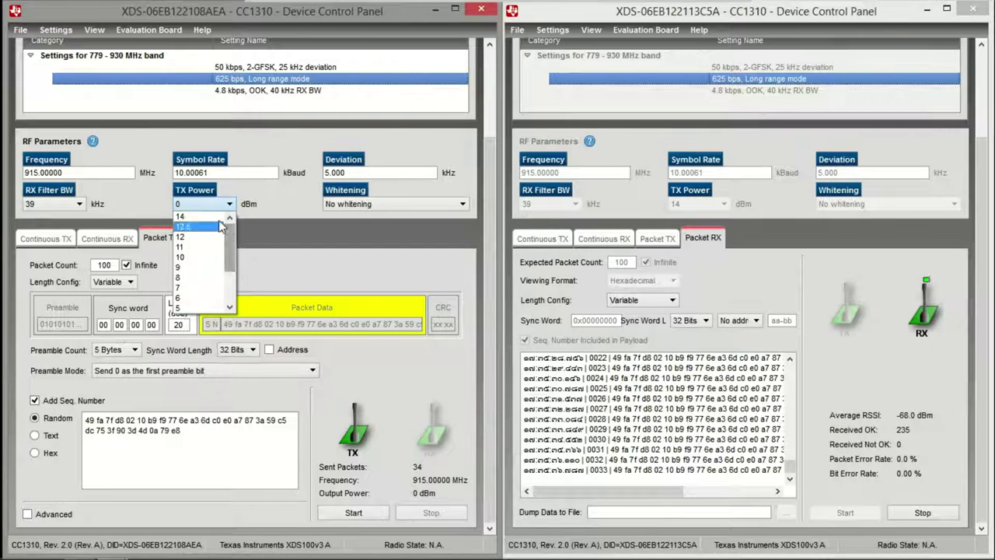
pyautogui.click(212, 216)
# Set the transmitter's deviation to 50.000 kHz and start the packet transmission
pyautogui.click(369, 172)
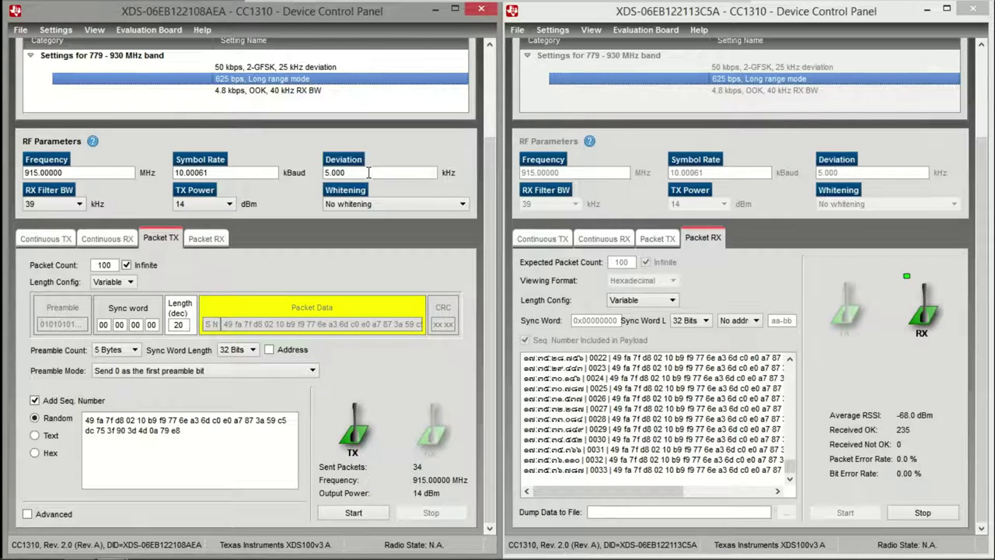
pyautogui.press('Left')
pyautogui.press('Left')
pyautogui.click(369, 513)
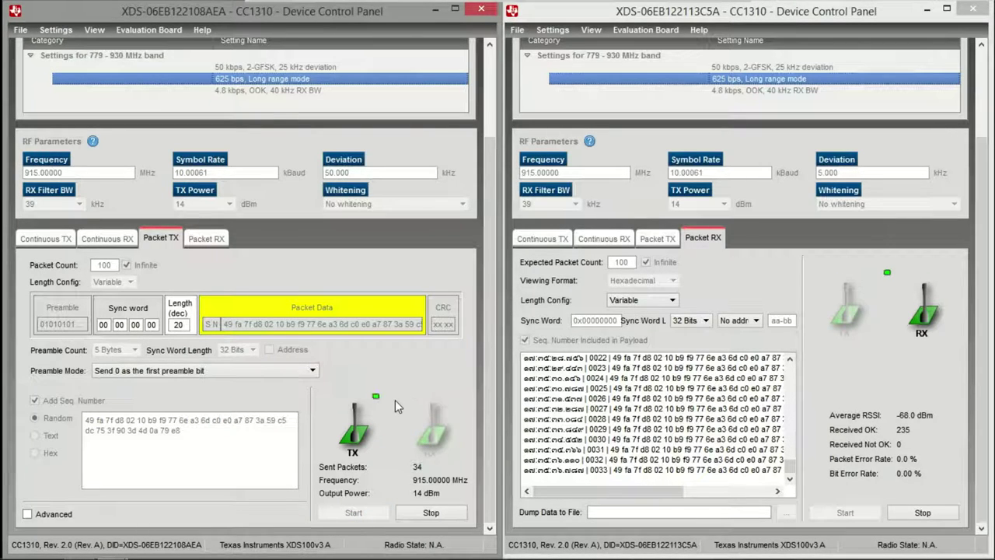
# Stop packet transmission and reception on both boards, and set the receiver's RX filter bandwidth to 118 kHz
pyautogui.moveTo(395, 405)
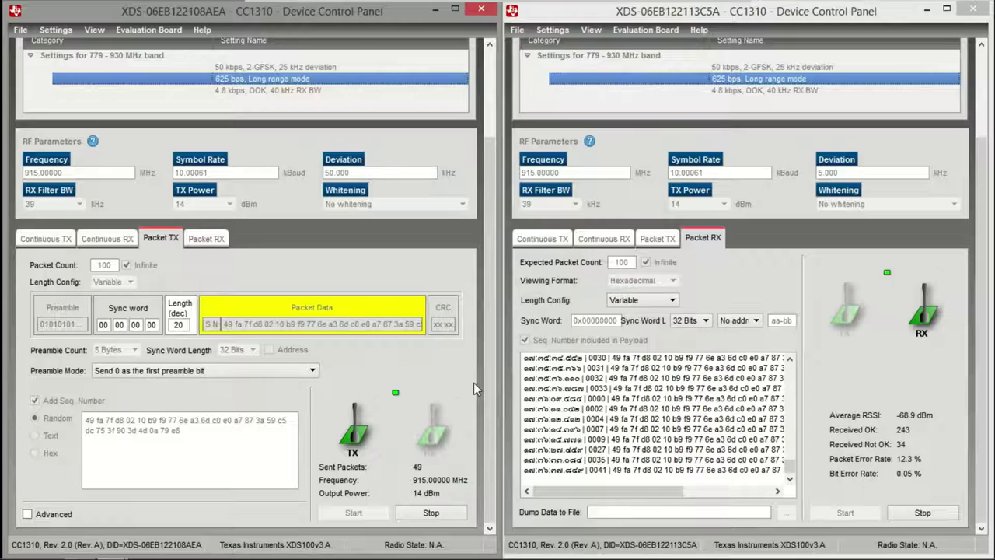
pyautogui.click(446, 516)
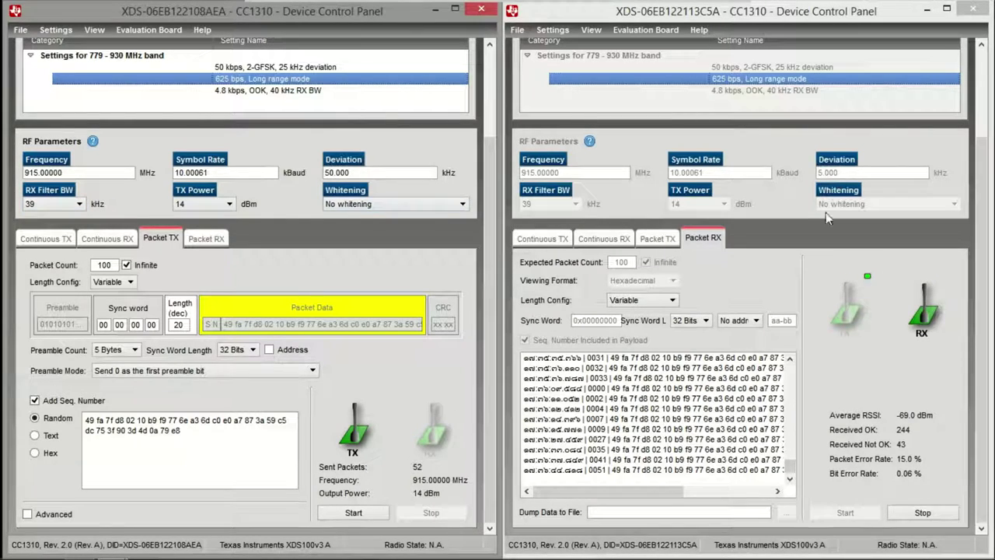
pyautogui.click(917, 516)
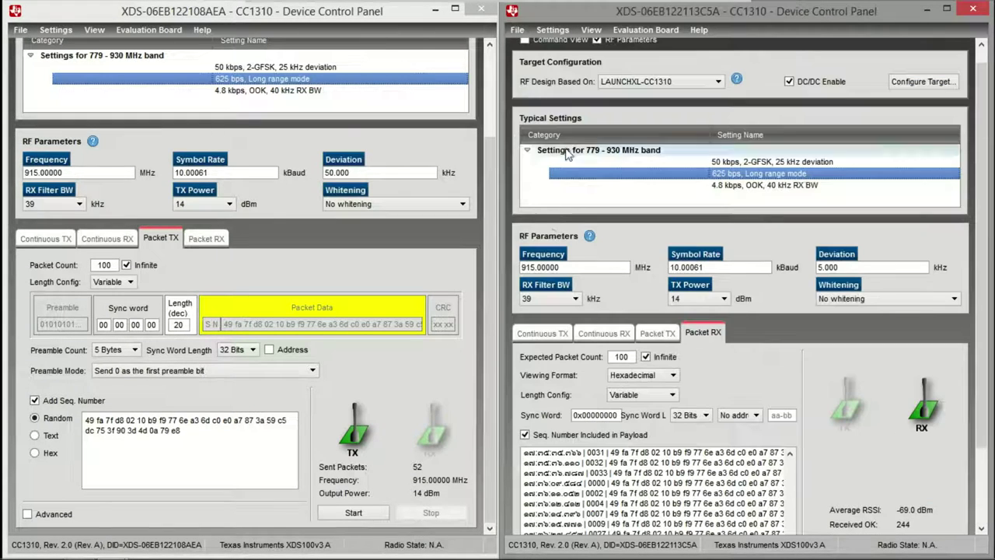
pyautogui.click(549, 298)
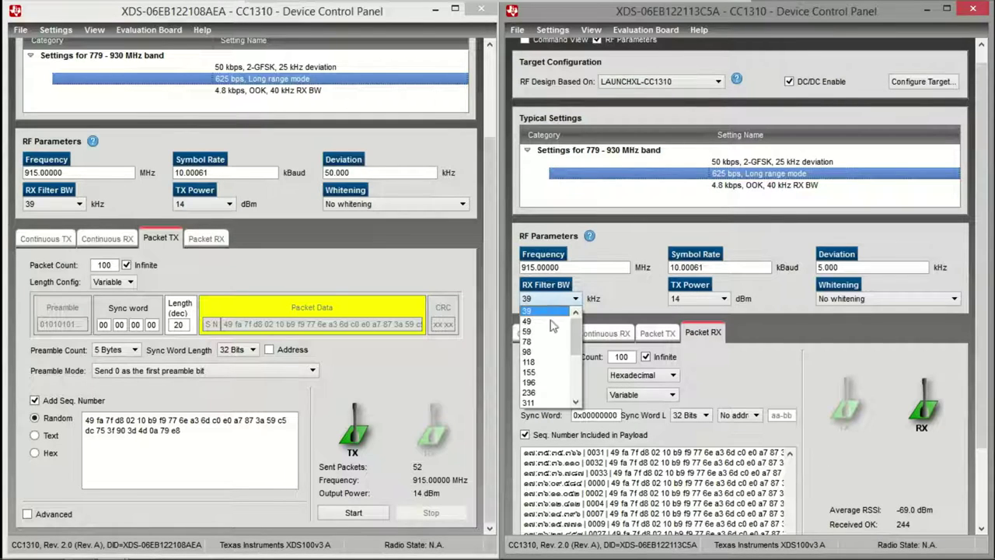
pyautogui.click(537, 362)
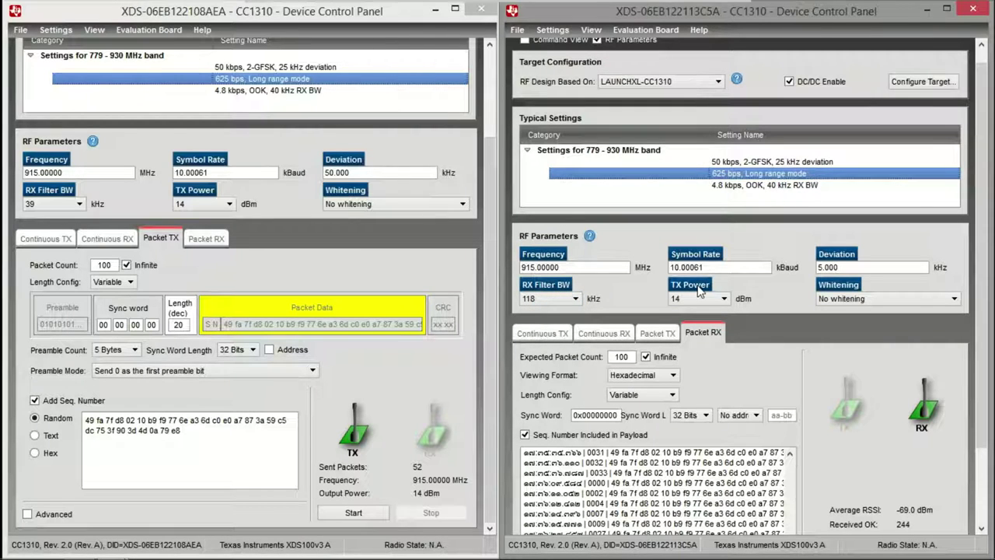
# Restart packet reception on the receiver board, followed by packet transmission on the transmitter board
pyautogui.moveTo(698, 292)
pyautogui.click(981, 515)
pyautogui.click(853, 512)
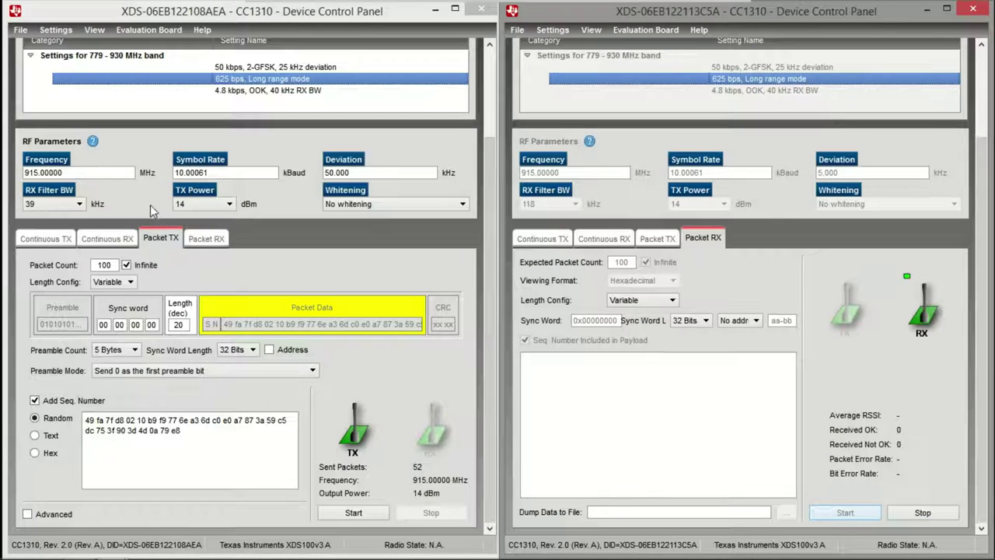
pyautogui.click(359, 516)
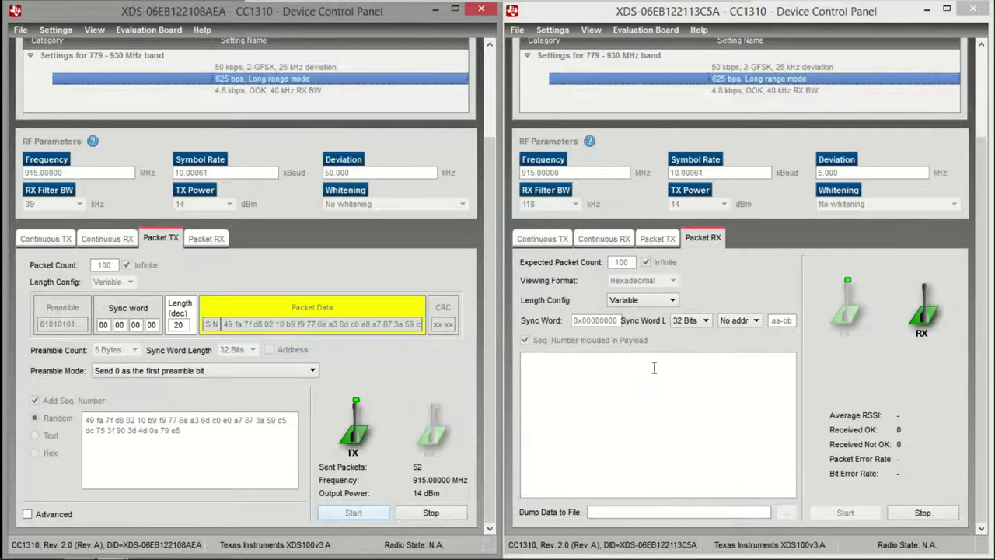
# Stop packet reception, set the receiver's RX filter bandwidth to 236 kHz, and restart packet reception
pyautogui.press('space')
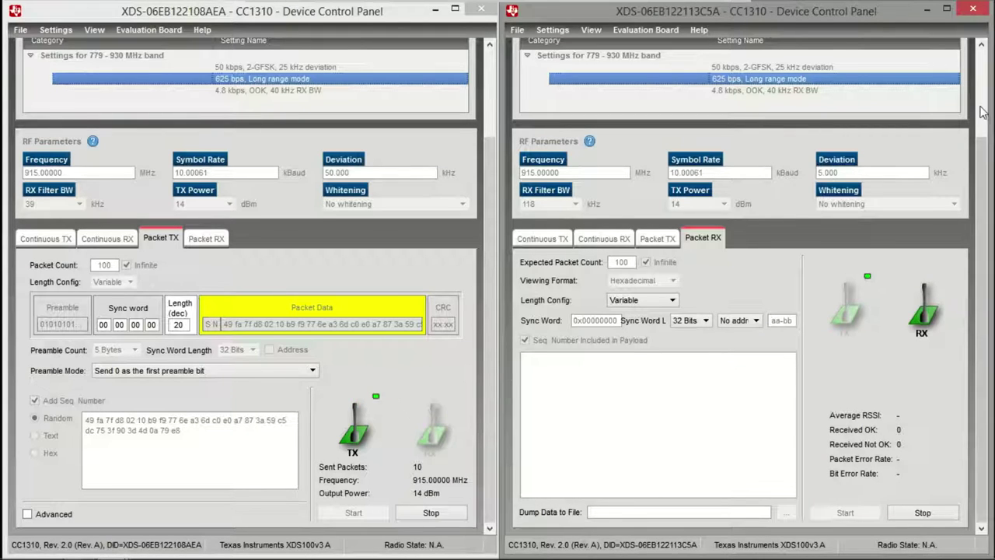
pyautogui.scroll(3, 982, 112)
pyautogui.moveTo(982, 112); pyautogui.dragTo(983, 199)
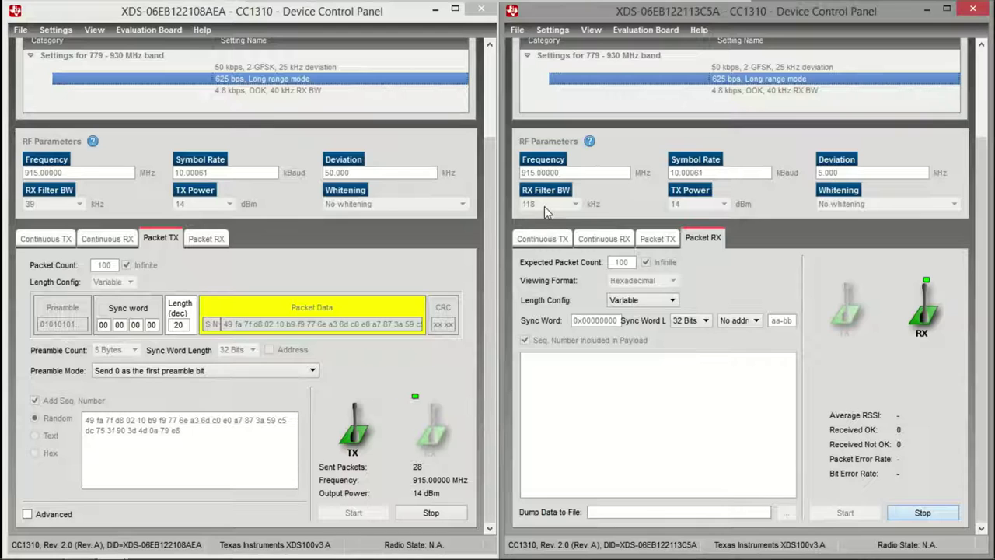
pyautogui.scroll(2, 544, 206)
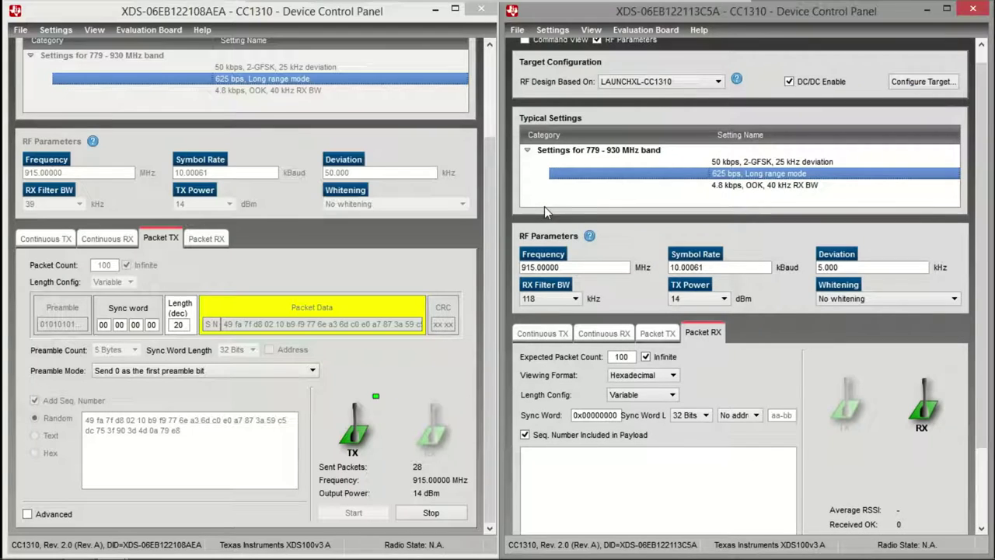
pyautogui.click(542, 301)
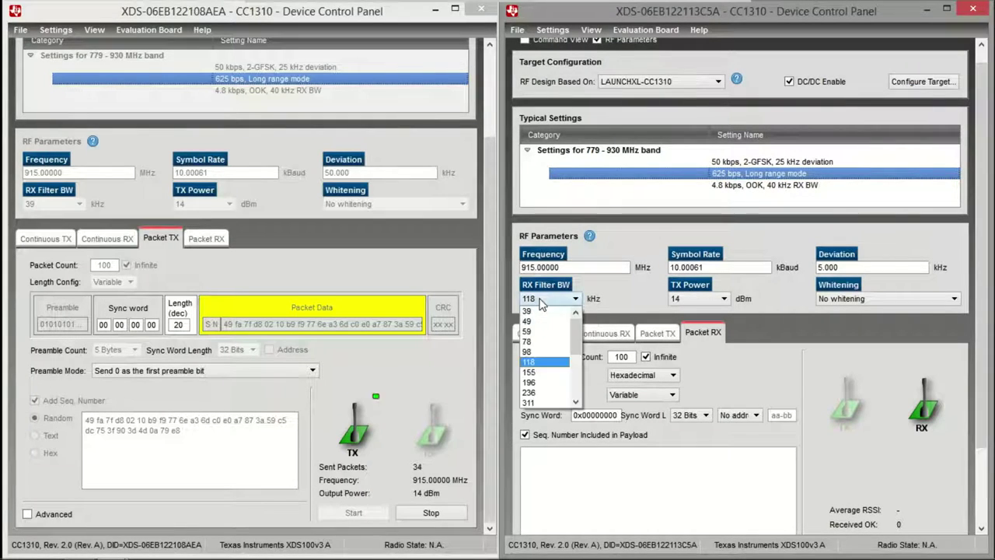
pyautogui.click(563, 394)
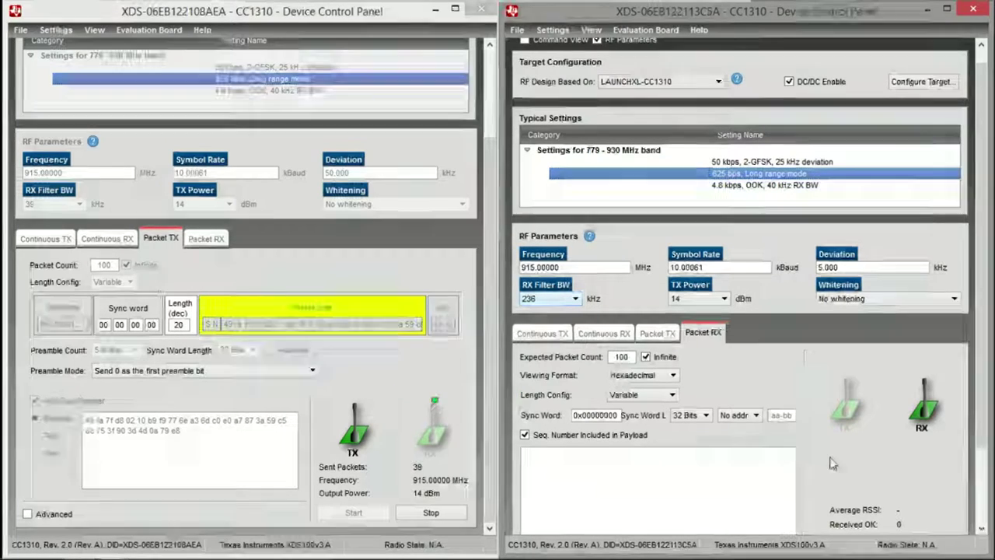
pyautogui.click(981, 509)
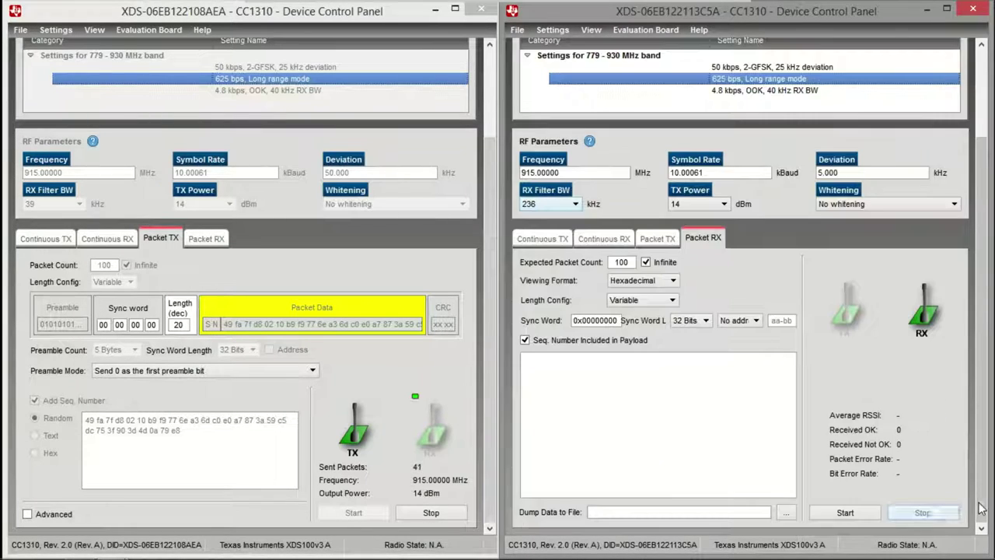
pyautogui.click(833, 514)
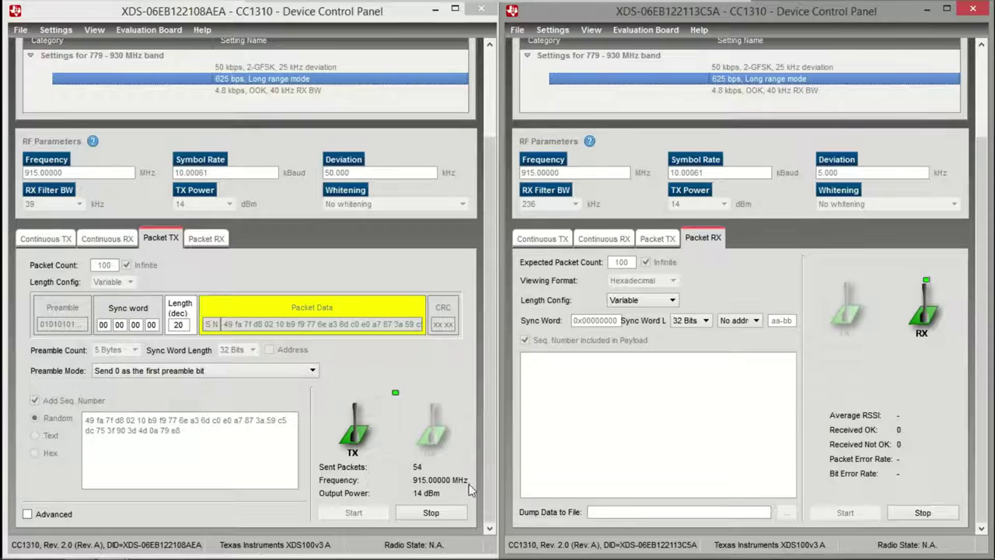
# Stop packet transmission, set the transmitter's deviation to 10 kHz, and restart packet transmission
pyautogui.click(429, 513)
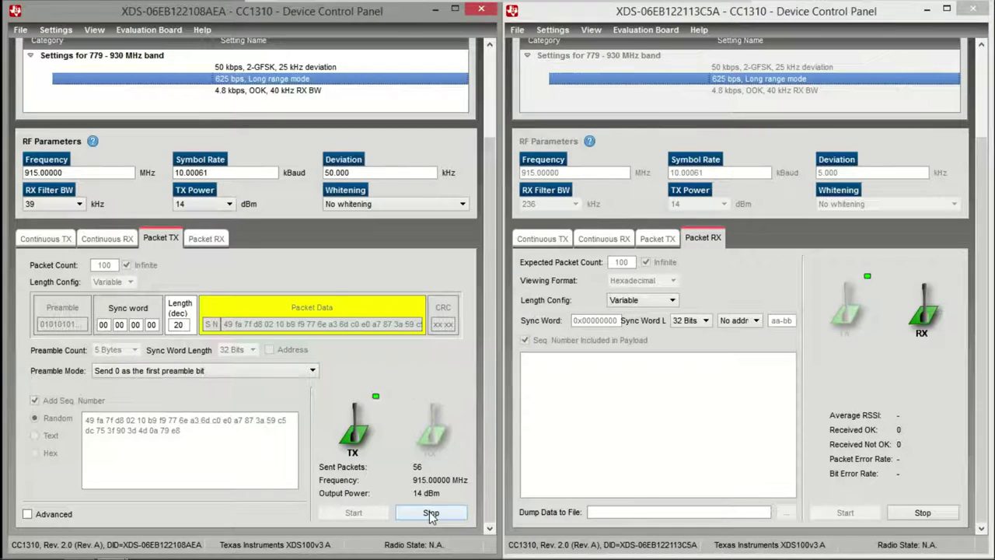
pyautogui.doubleClick(329, 174)
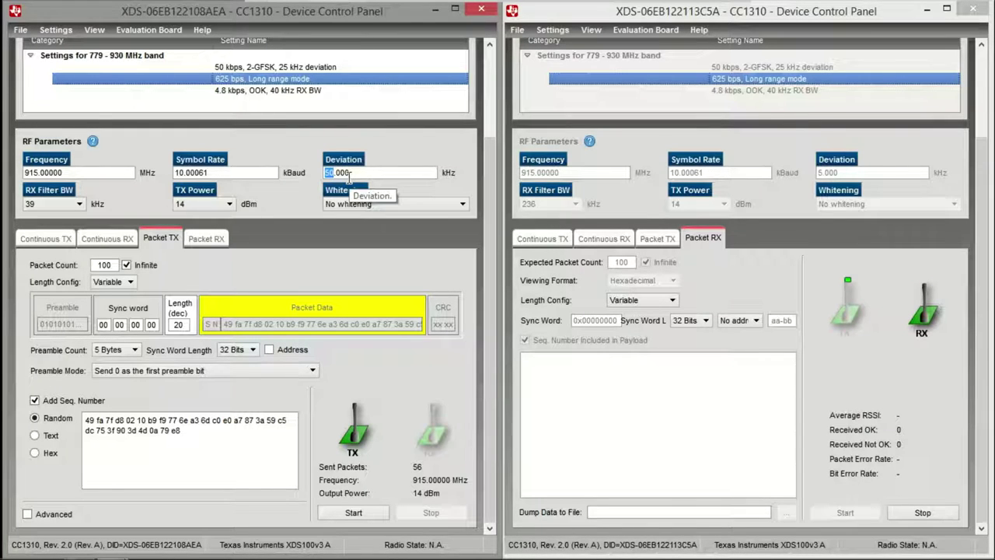
pyautogui.write('10')
pyautogui.click(362, 513)
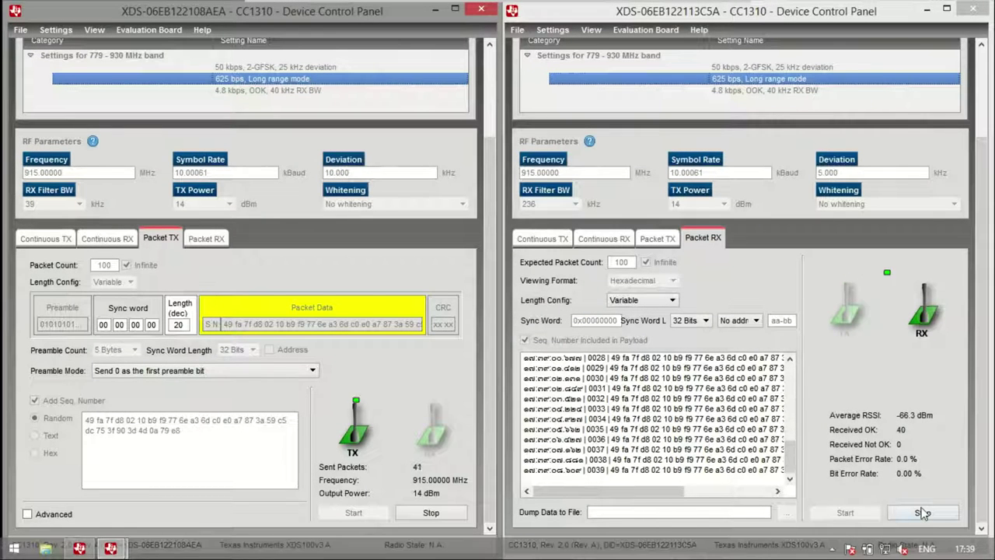
# Stop packet reception, set the receiver's RX filter bandwidth to 39 kHz, and restart packet reception
pyautogui.click(922, 512)
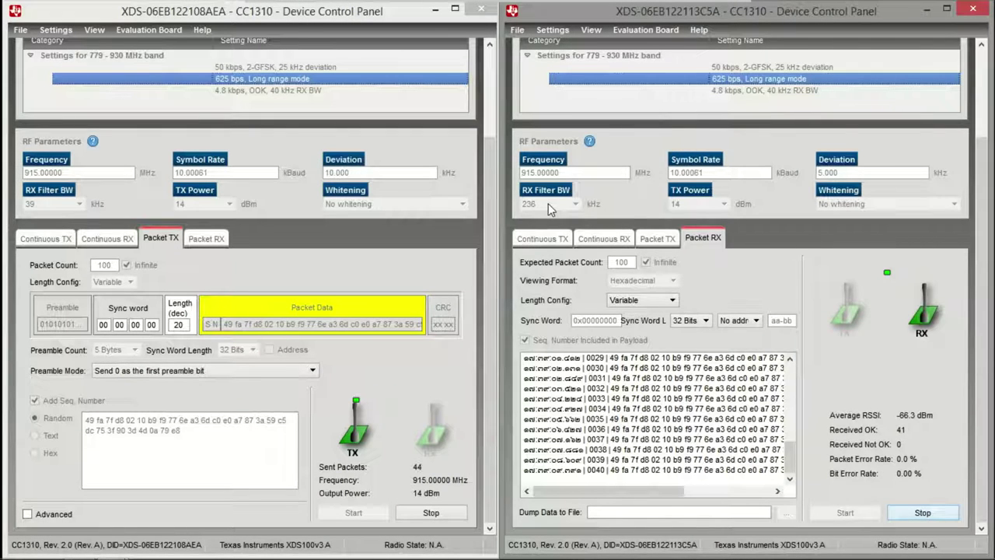
pyautogui.scroll(2, 548, 203)
pyautogui.click(574, 298)
pyautogui.click(570, 311)
pyautogui.click(575, 300)
pyautogui.click(604, 300)
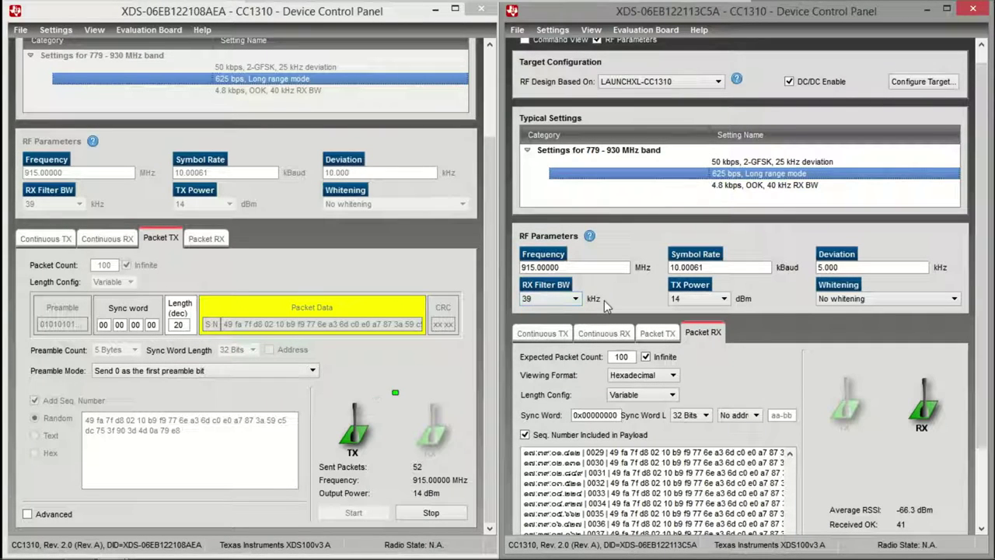
pyautogui.click(981, 490)
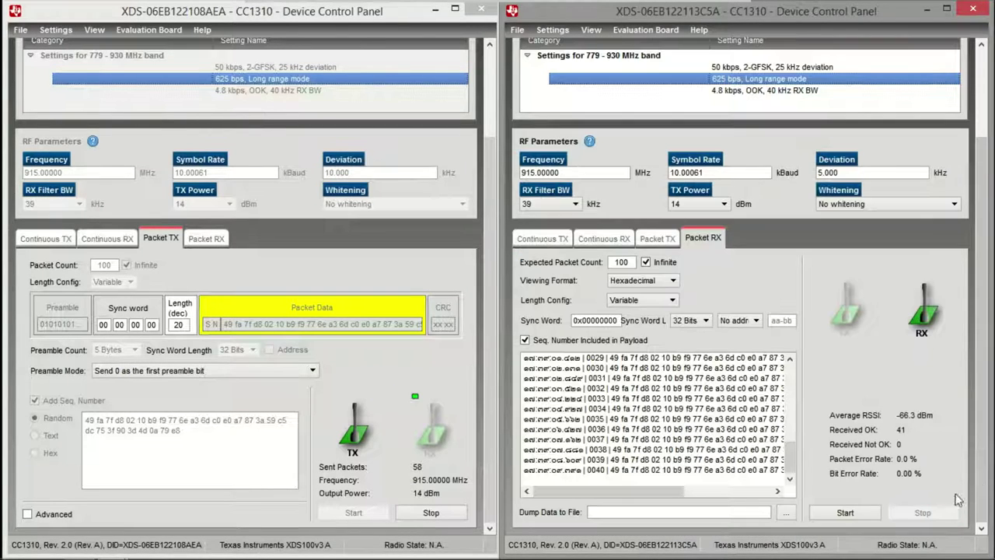
pyautogui.click(846, 512)
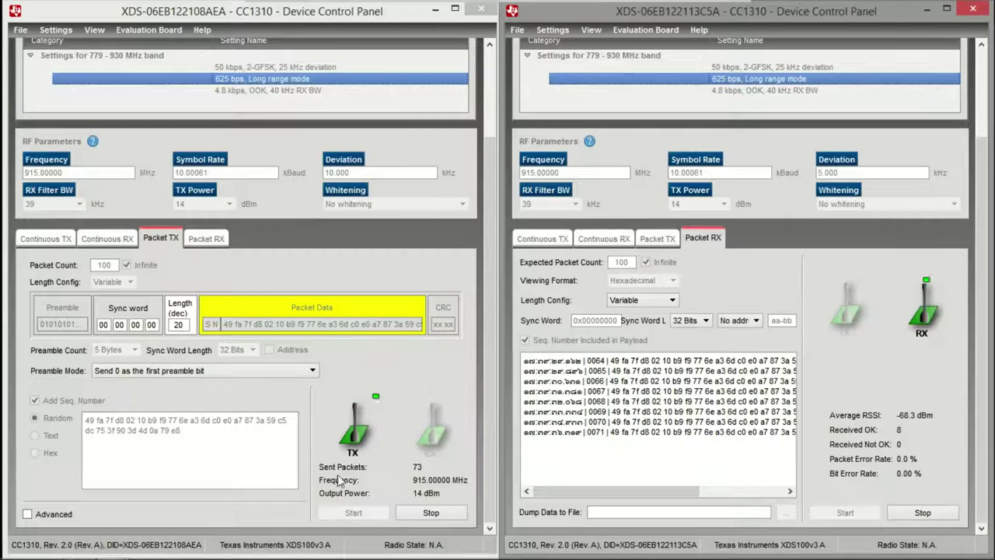
# Stop packet transmission and set the transmitter's deviation to 5 kHz
pyautogui.click(399, 518)
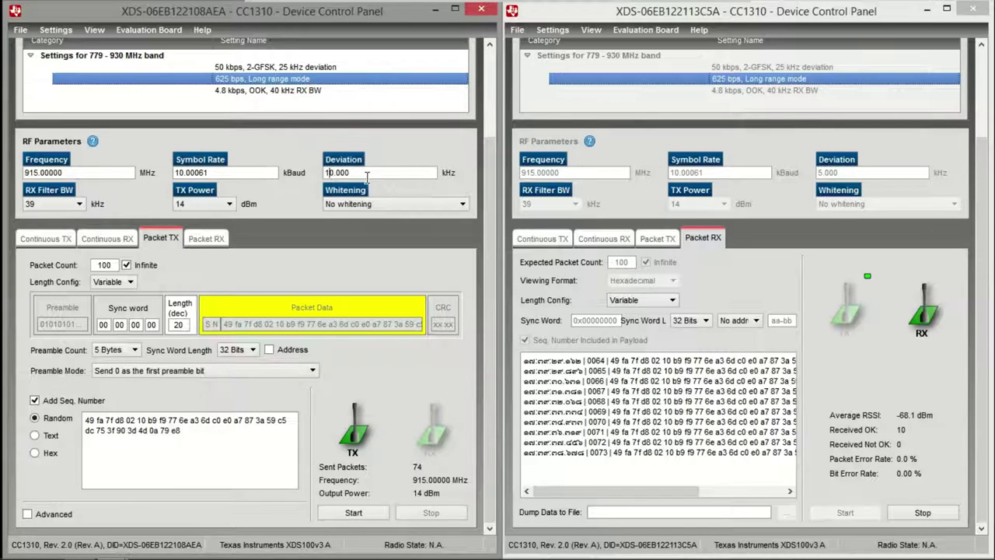
pyautogui.press('BackSpace')
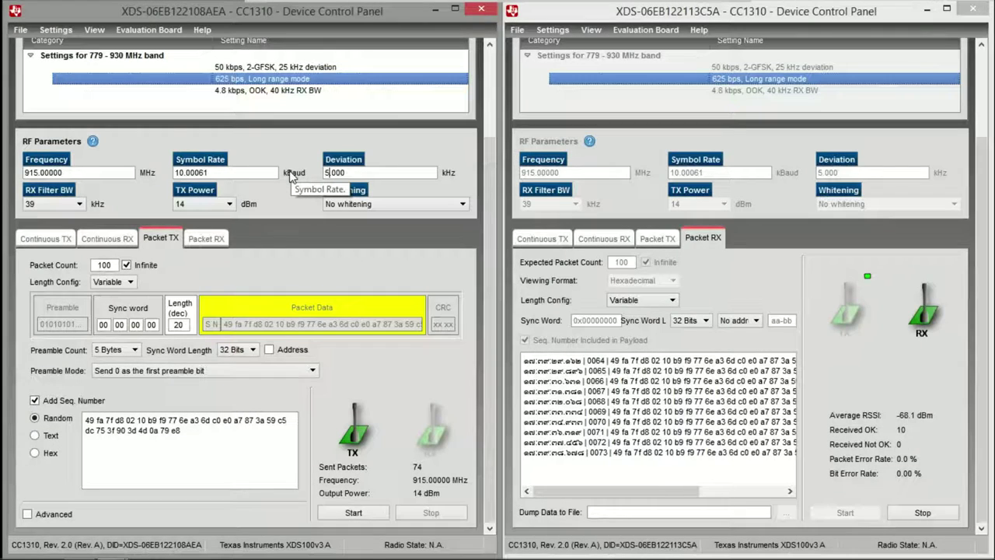
pyautogui.click(241, 172)
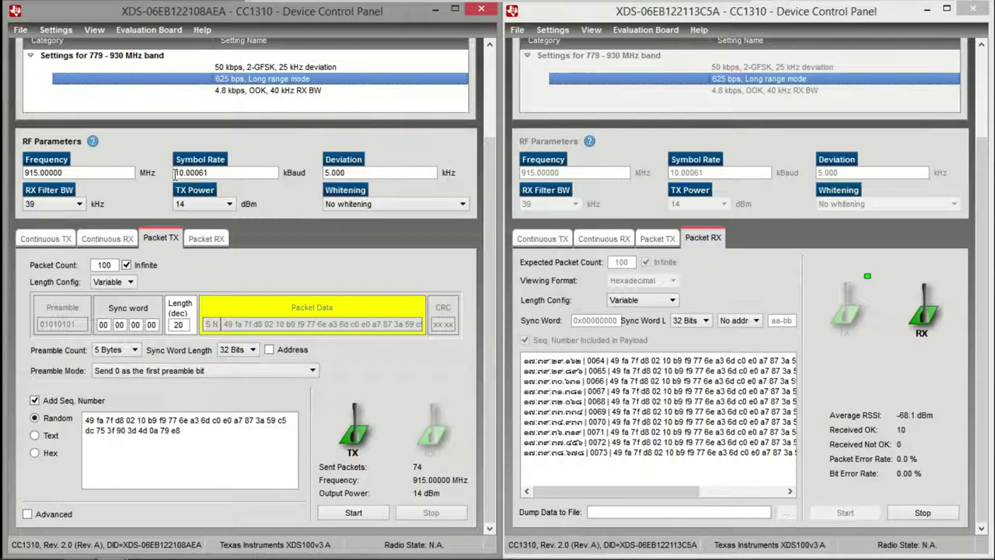
# Try to start packet transmission with the transmitter's symbol rate set to 1 kBaud
pyautogui.moveTo(175, 172); pyautogui.dragTo(226, 175)
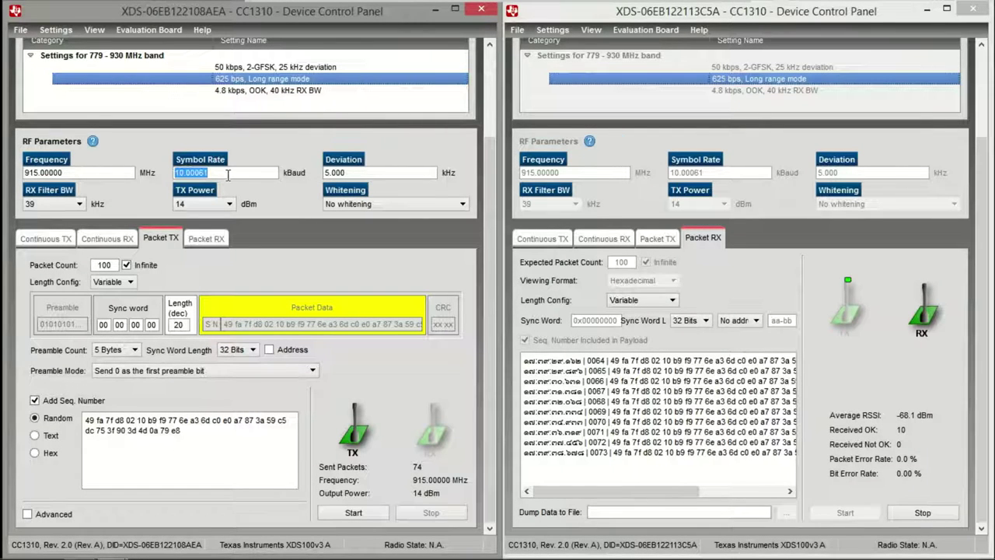
pyautogui.write('1')
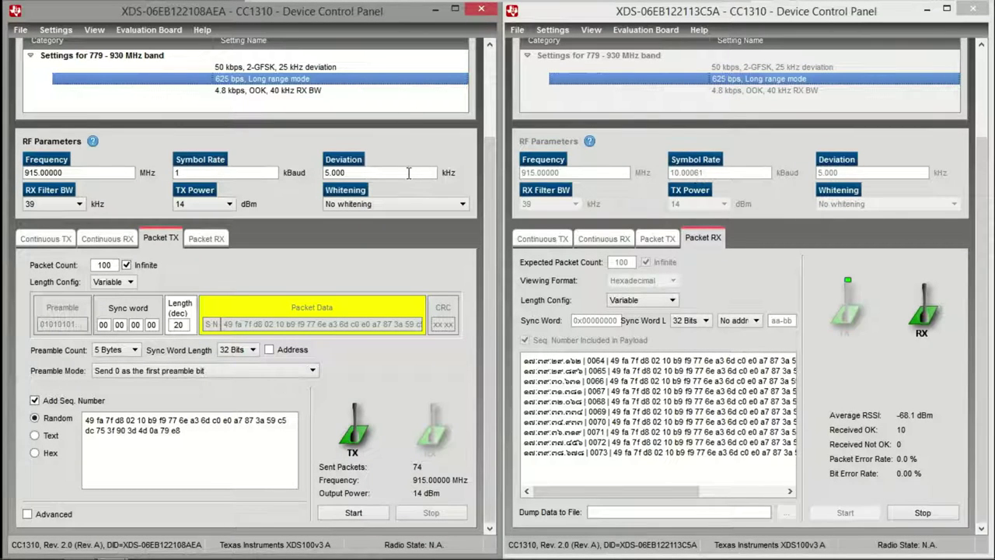
pyautogui.click(353, 512)
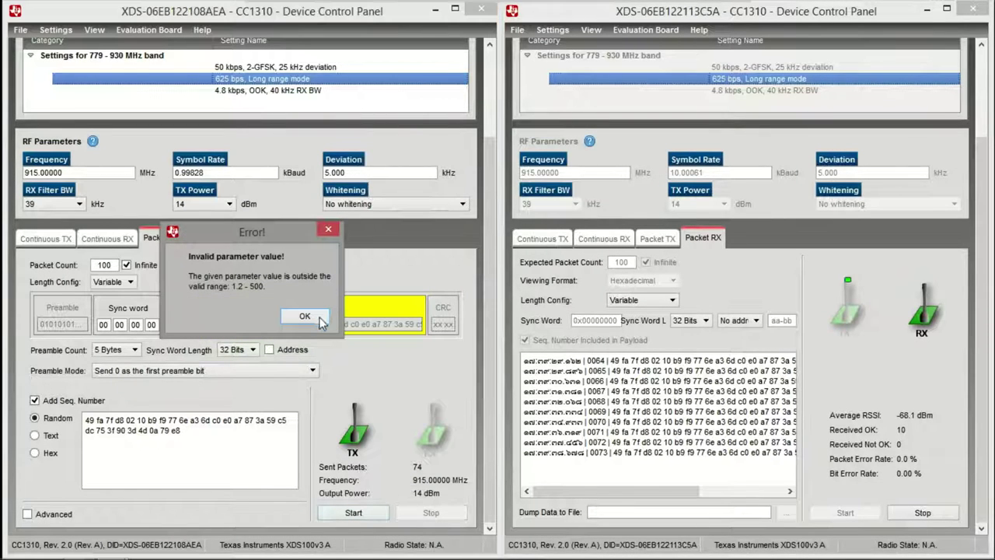
pyautogui.click(305, 316)
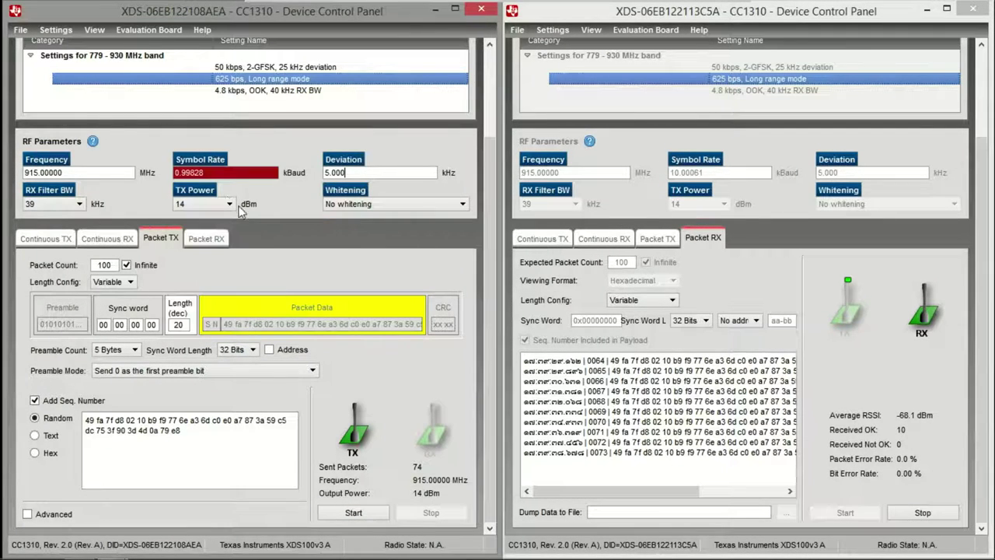
# Set the transmitter's symbol rate to 1.2 kBaud and start packet transmission
pyautogui.doubleClick(246, 172)
pyautogui.hotkey('ctrl', 'a')
pyautogui.write('1')
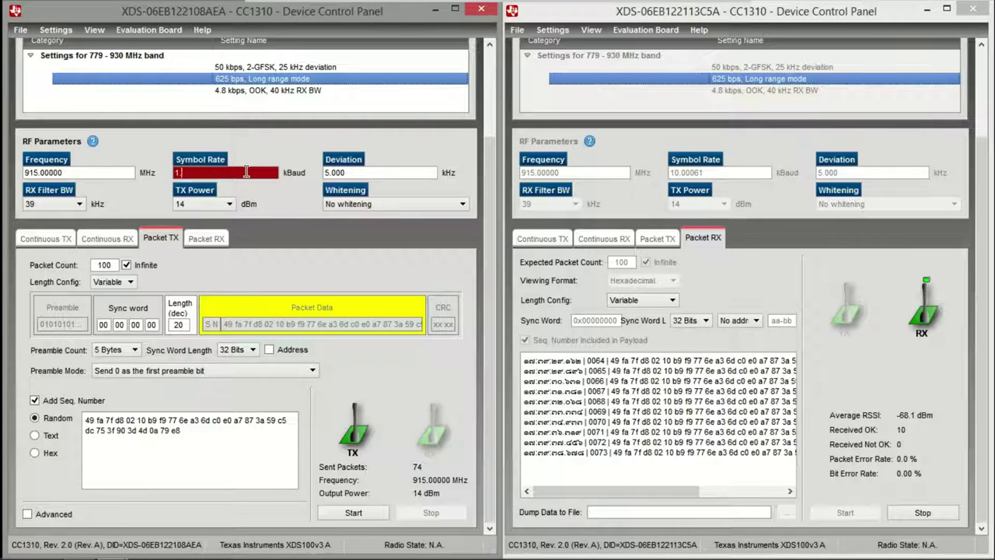
pyautogui.press('Return')
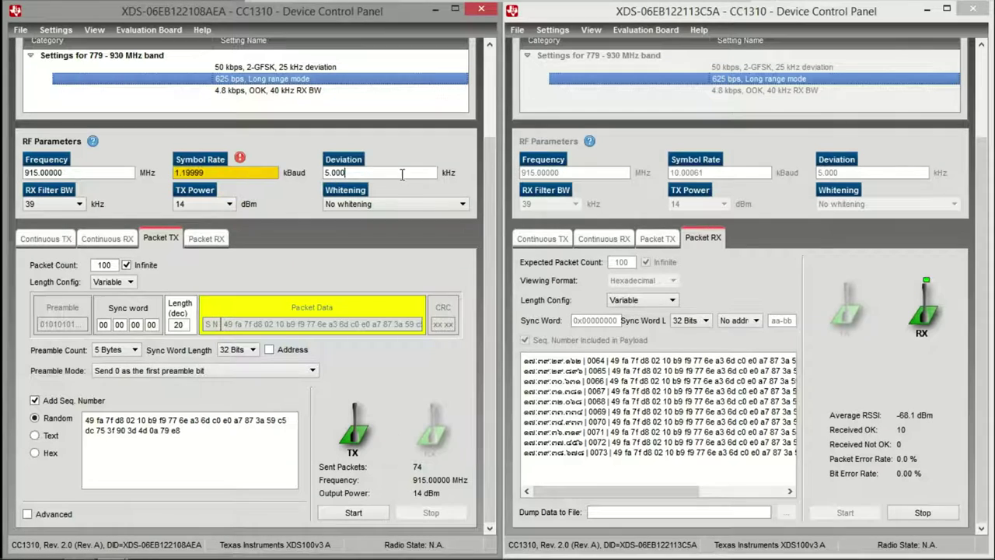
pyautogui.click(354, 515)
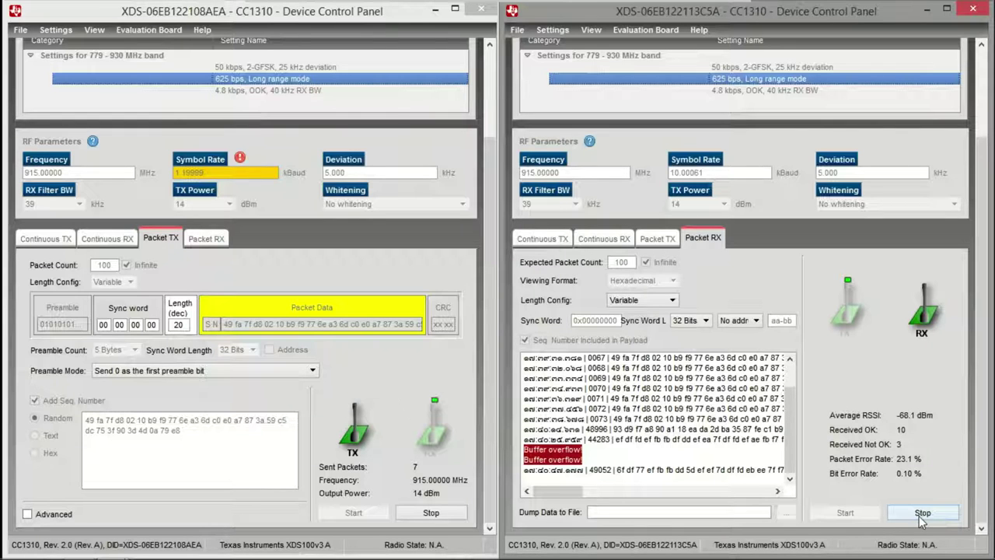
# Stop packet reception, set the receiver's symbol rate to 1.2 kBaud, and check the warning attached to that value
pyautogui.click(922, 513)
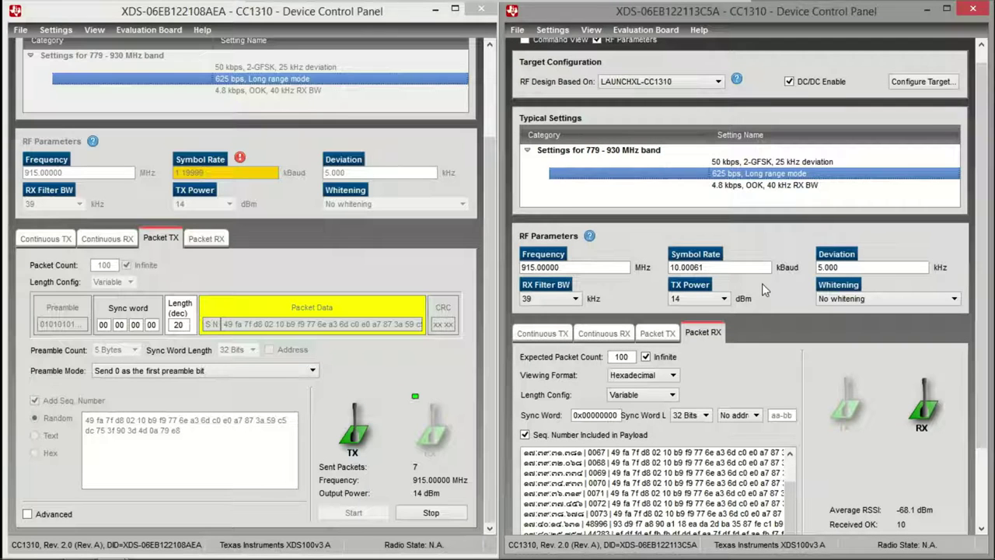
pyautogui.press('BackSpace')
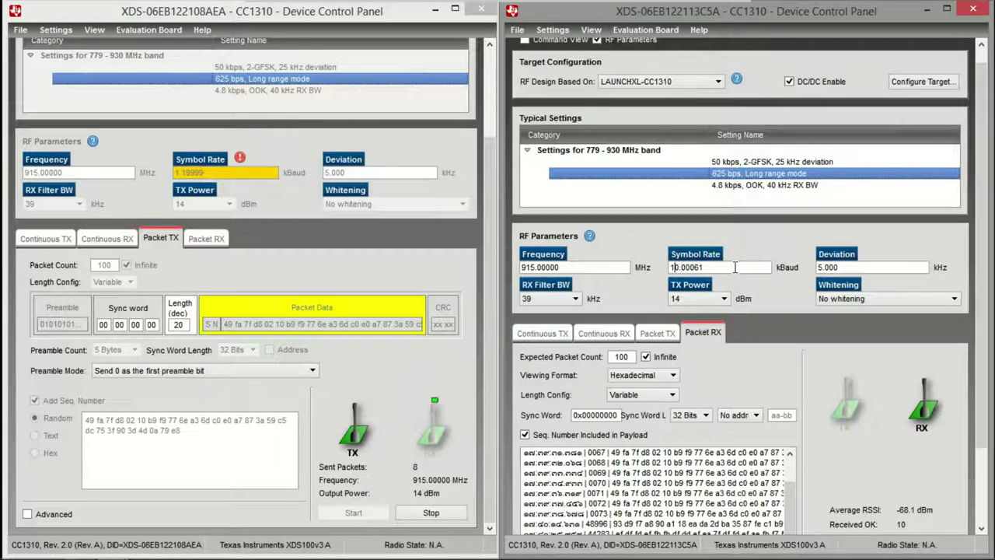
pyautogui.doubleClick(735, 267)
pyautogui.write('1.2')
pyautogui.press('Tab')
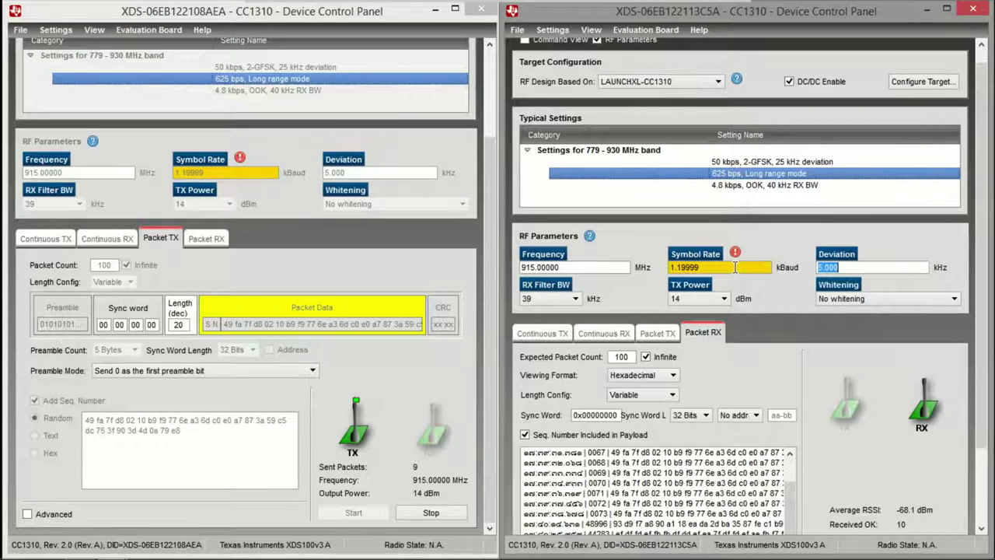
pyautogui.click(732, 251)
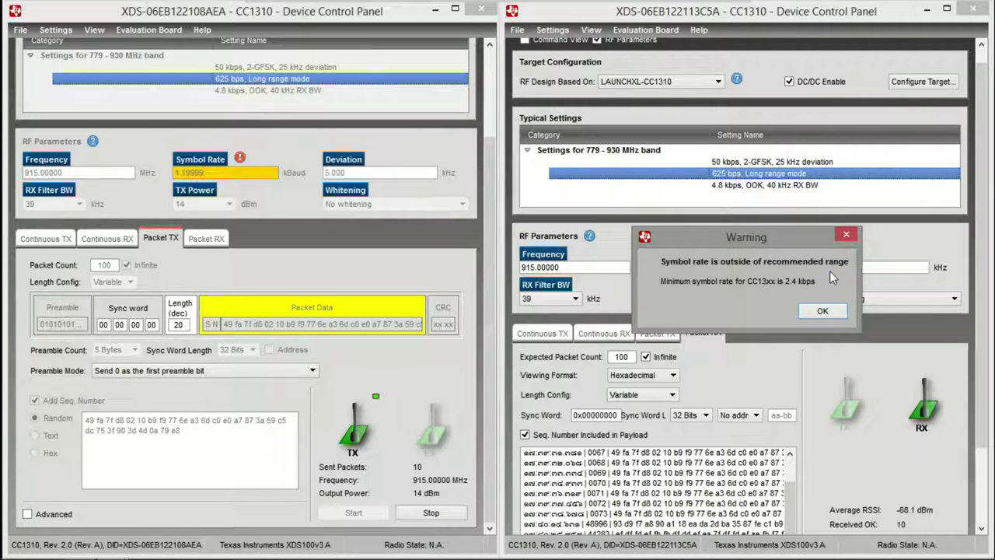
pyautogui.click(822, 311)
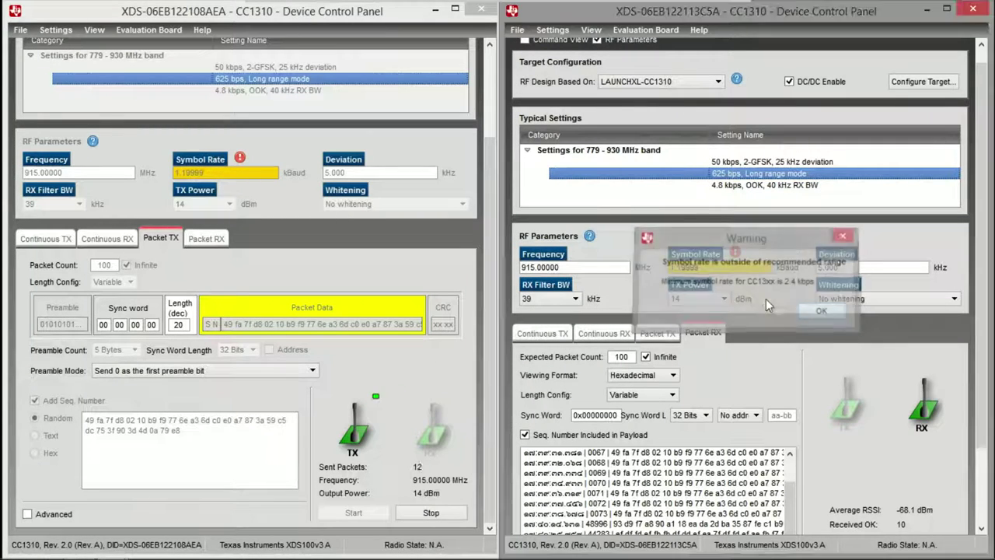
# Set the receiver's symbol rate to 2.4 kBaud and restart packet reception
pyautogui.click(739, 266)
pyautogui.write('2.4')
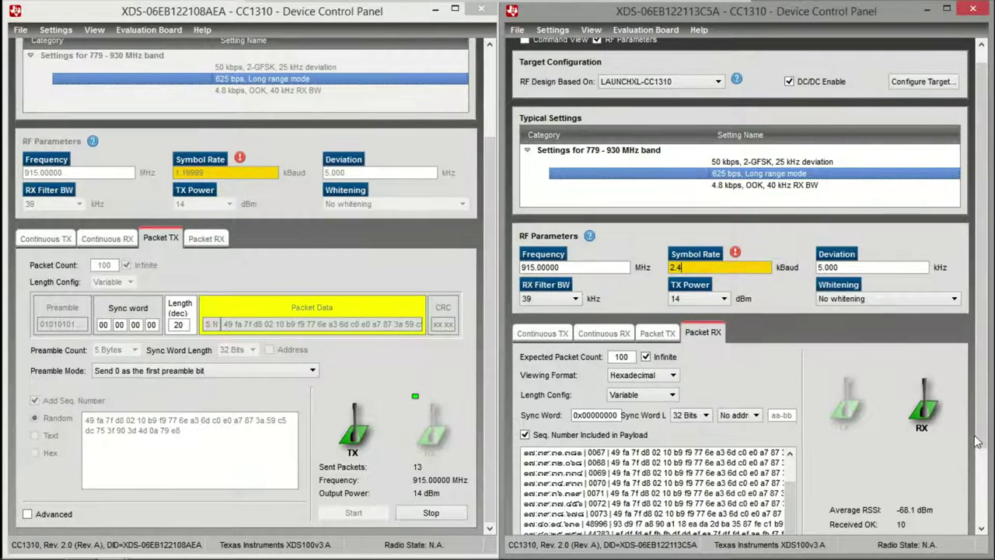
pyautogui.scroll(-3, 977, 442)
pyautogui.click(858, 515)
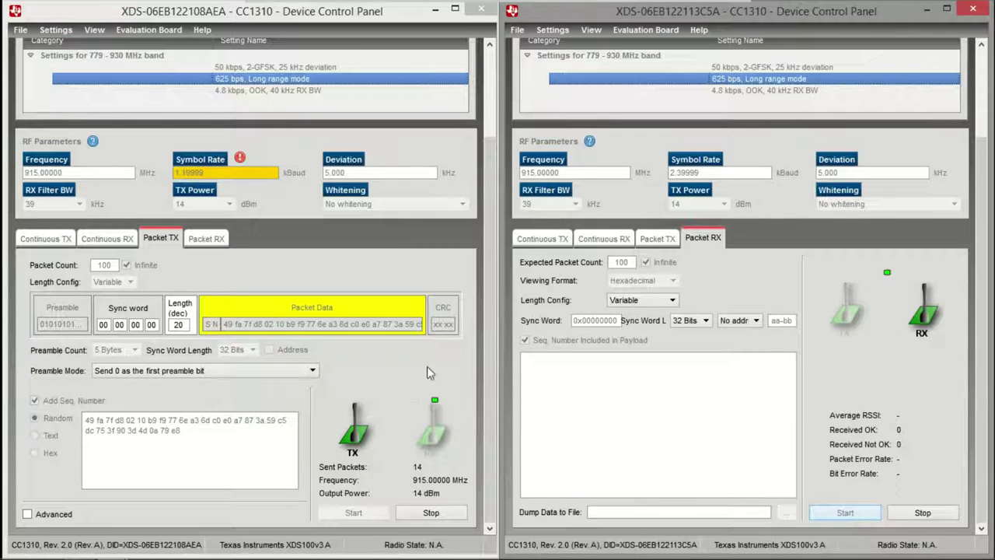
# Stop packet transmission and set the transmitter's symbol rate to 2.4 kBaud
pyautogui.click(435, 517)
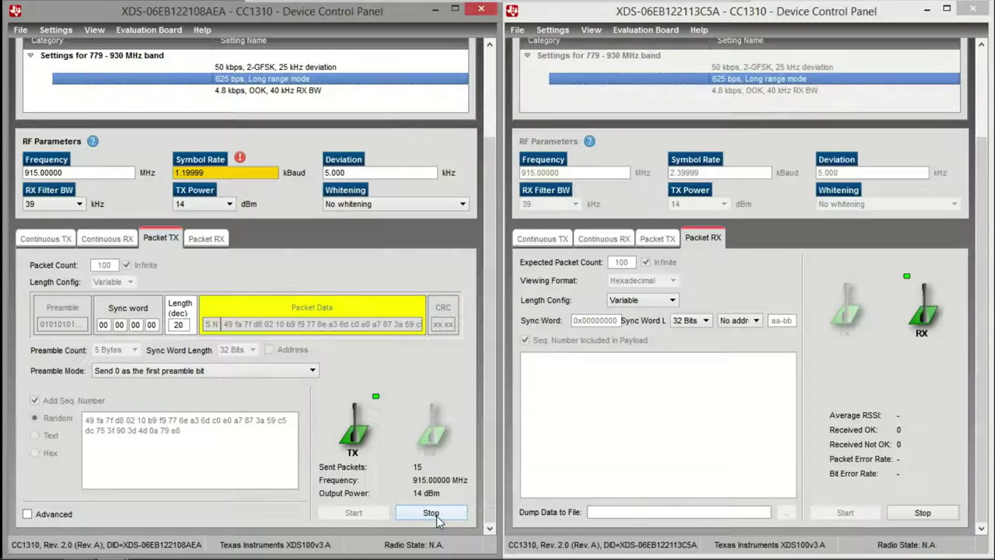
pyautogui.click(434, 519)
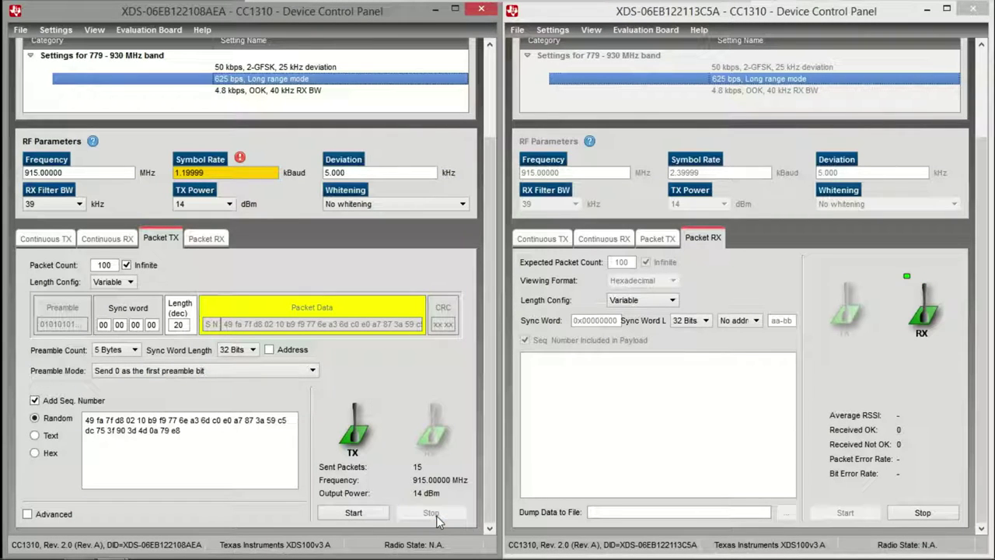
pyautogui.doubleClick(205, 173)
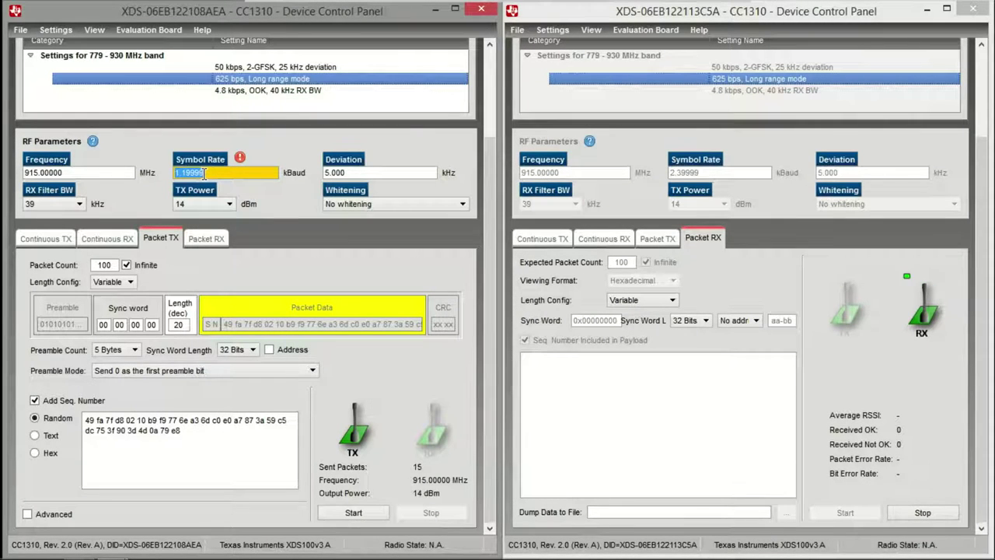
pyautogui.write('2.4')
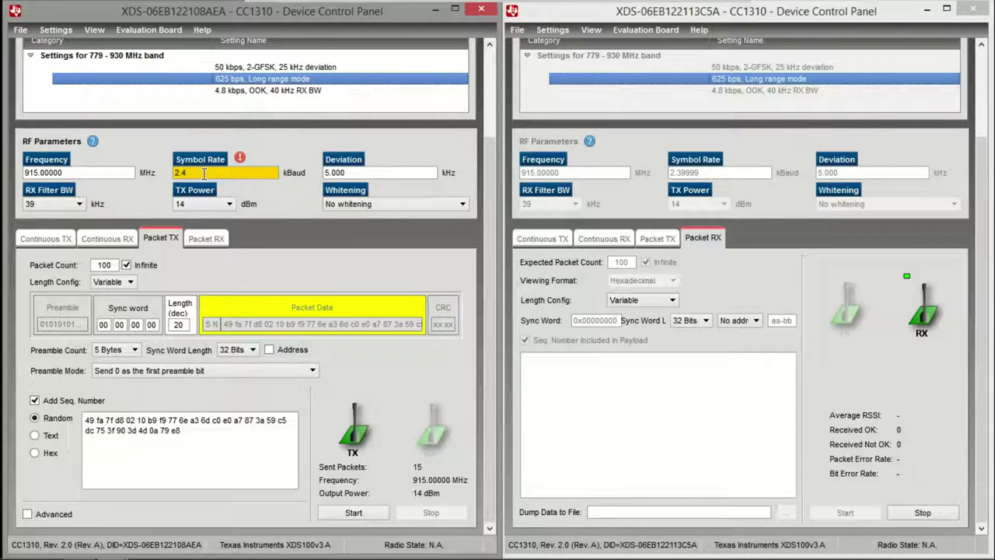
# Run packet transmission at the 2.4 kBaud symbol rate, and stop it after some packets are sent
pyautogui.click(335, 508)
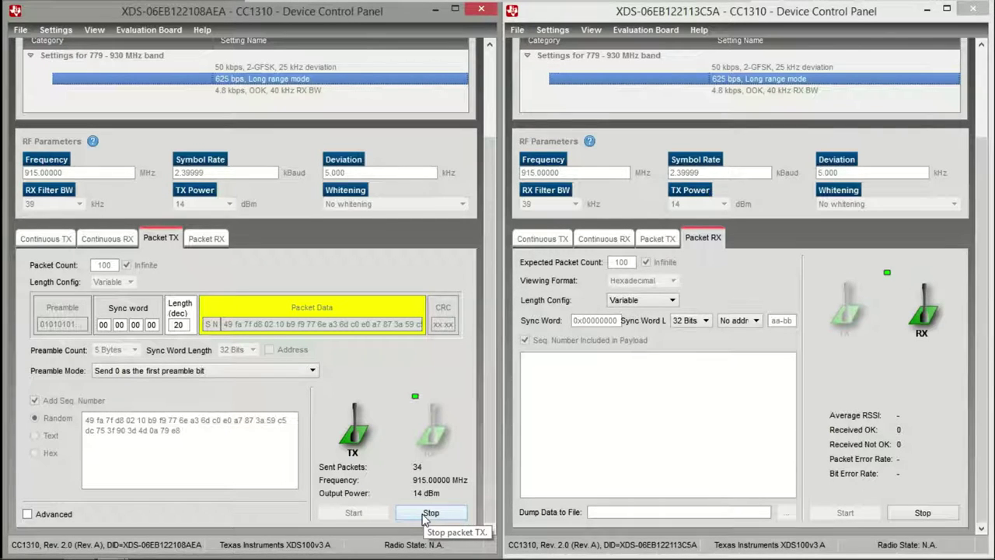
pyautogui.click(428, 514)
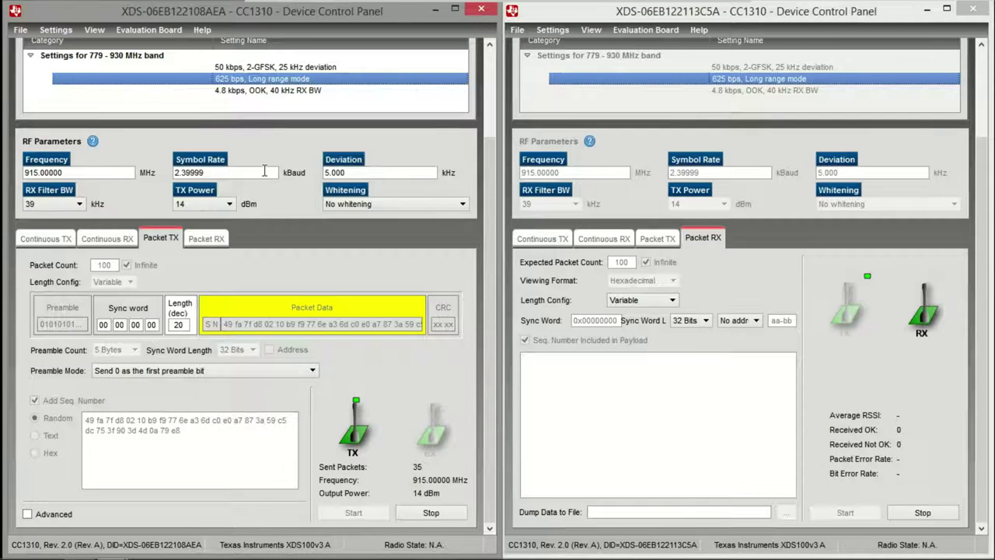
# Set the transmitter's symbol rate to 50 kBaud and start packet transmission
pyautogui.click(265, 172)
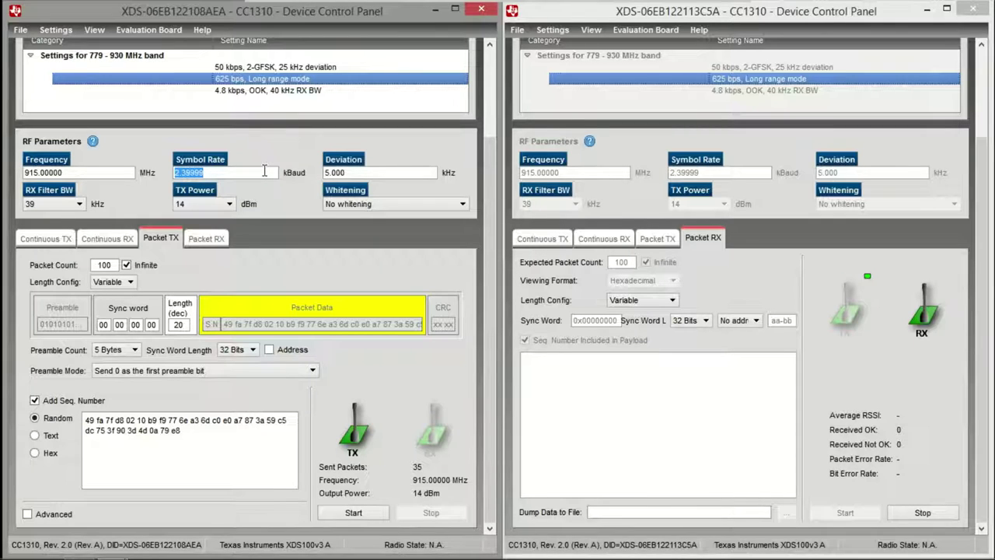
pyautogui.write('5')
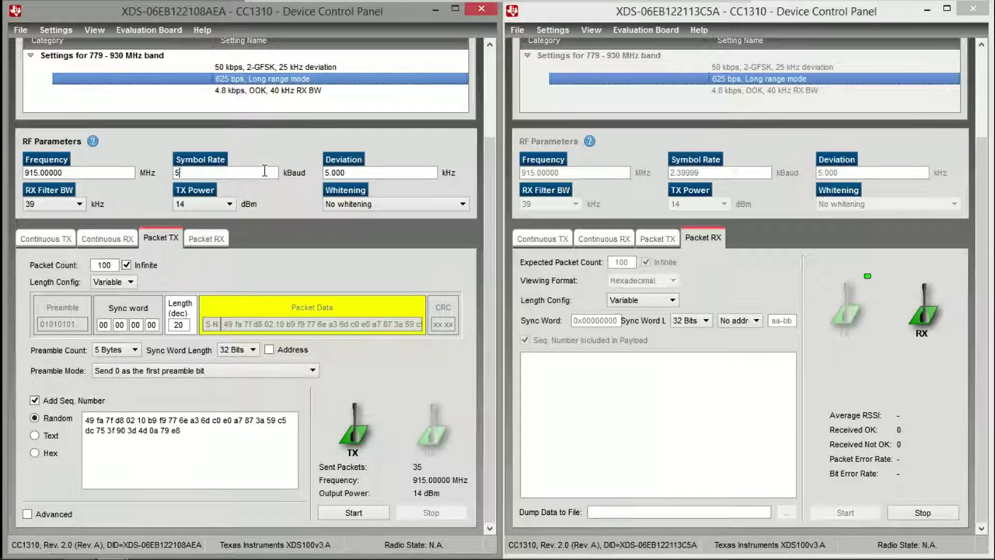
pyautogui.click(371, 510)
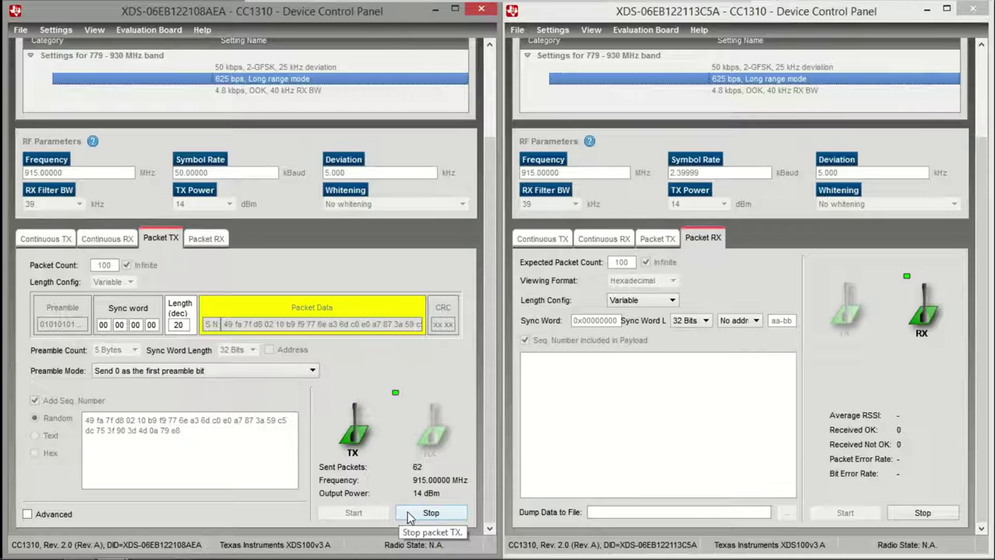
# Stop packet transmission, set the transmitter's symbol rate to 10 kBaud, and restart transmission
pyautogui.click(409, 515)
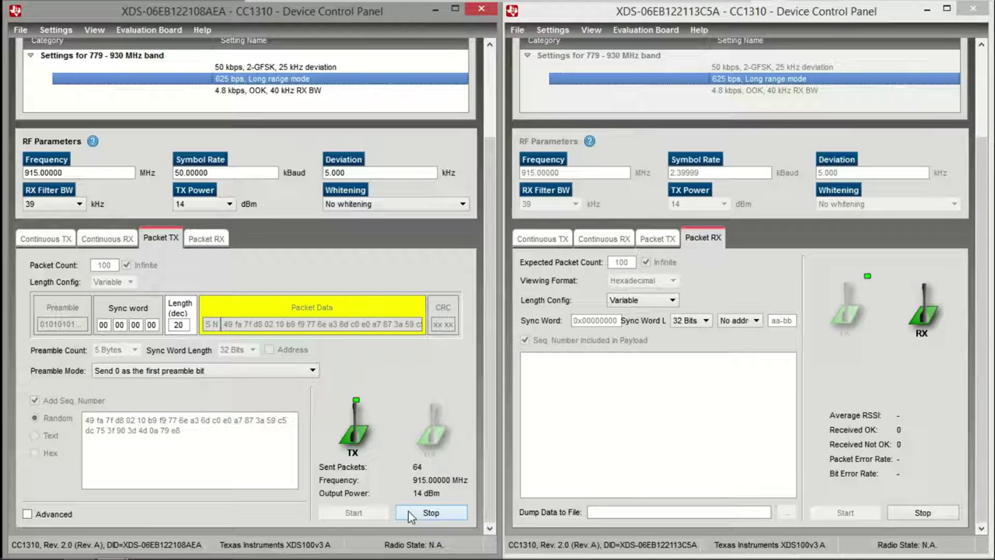
pyautogui.doubleClick(178, 173)
pyautogui.write('5')
pyautogui.press('BackSpace')
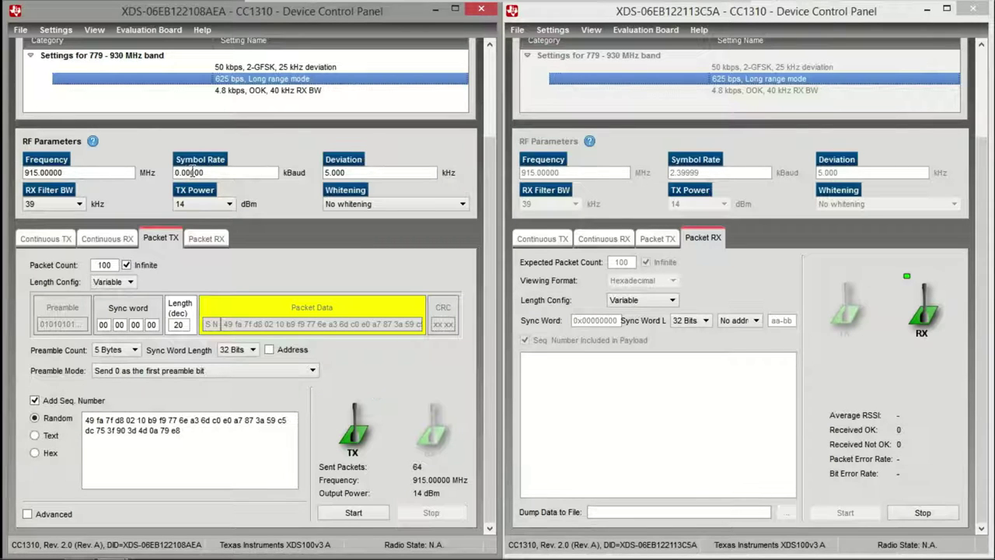
pyautogui.write('1')
pyautogui.click(353, 513)
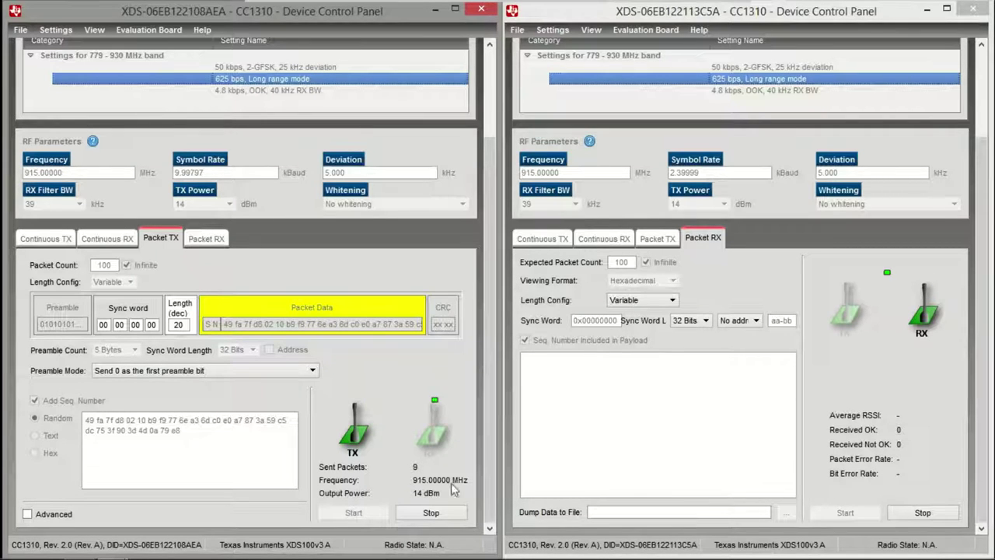
# Stop packet reception, set the receiver's symbol rate to 9.99797 kBaud to match the transmitter, and restart reception
pyautogui.click(923, 513)
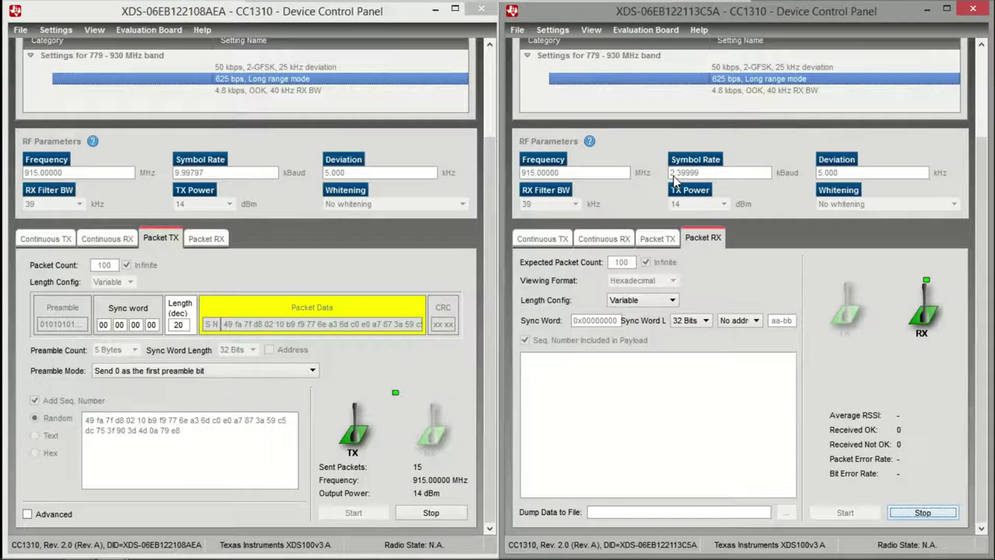
pyautogui.scroll(2, 673, 177)
pyautogui.doubleClick(676, 266)
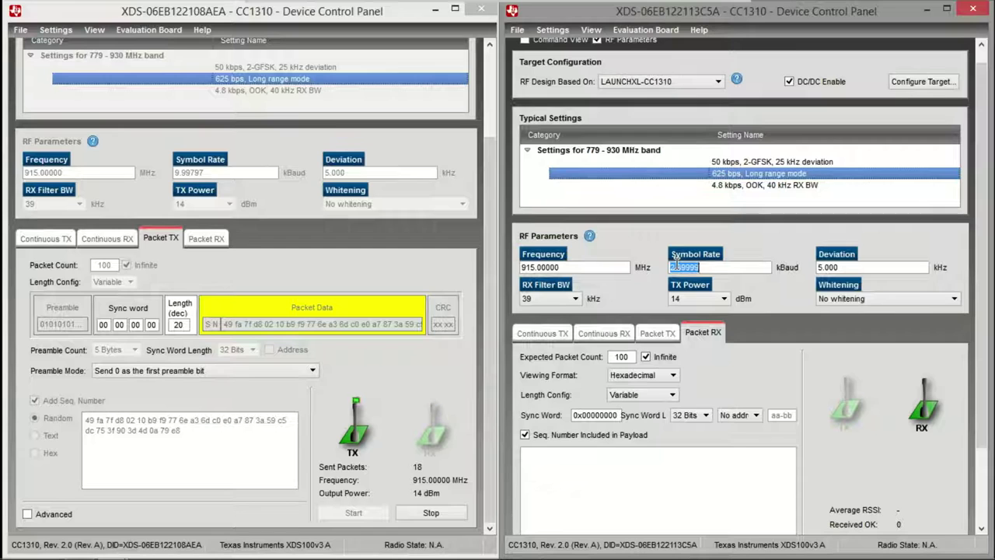
pyautogui.write('9.99797')
pyautogui.press('Tab')
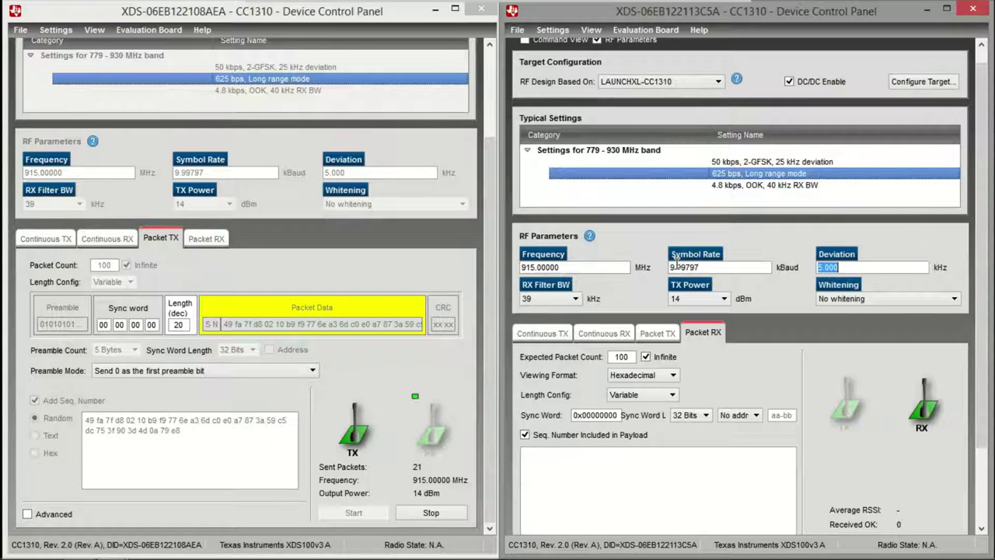
pyautogui.scroll(-2, 979, 478)
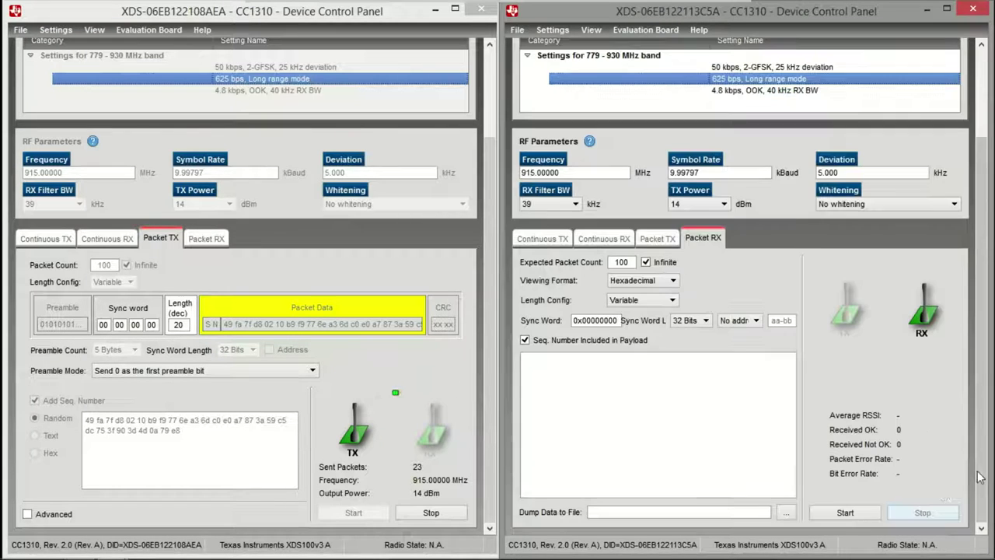
pyautogui.click(845, 513)
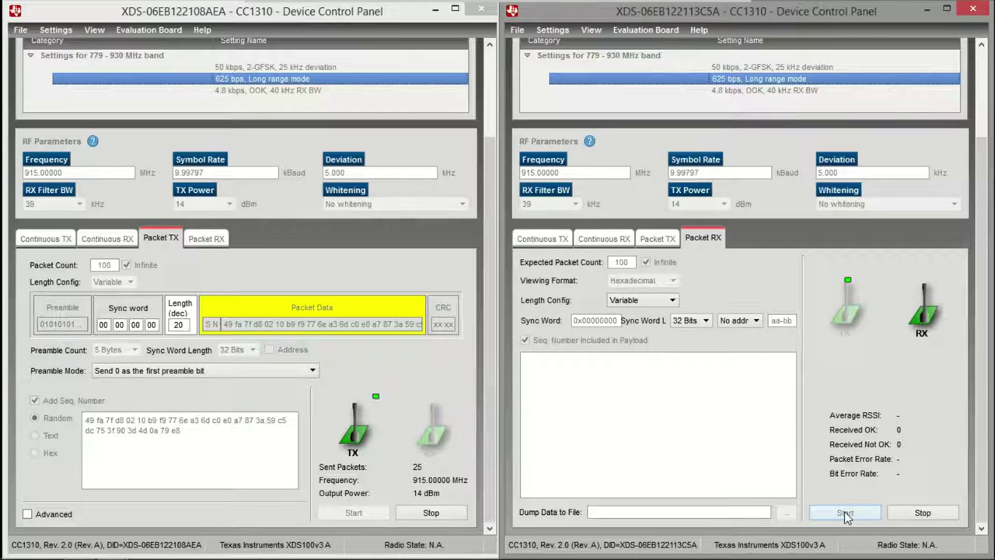